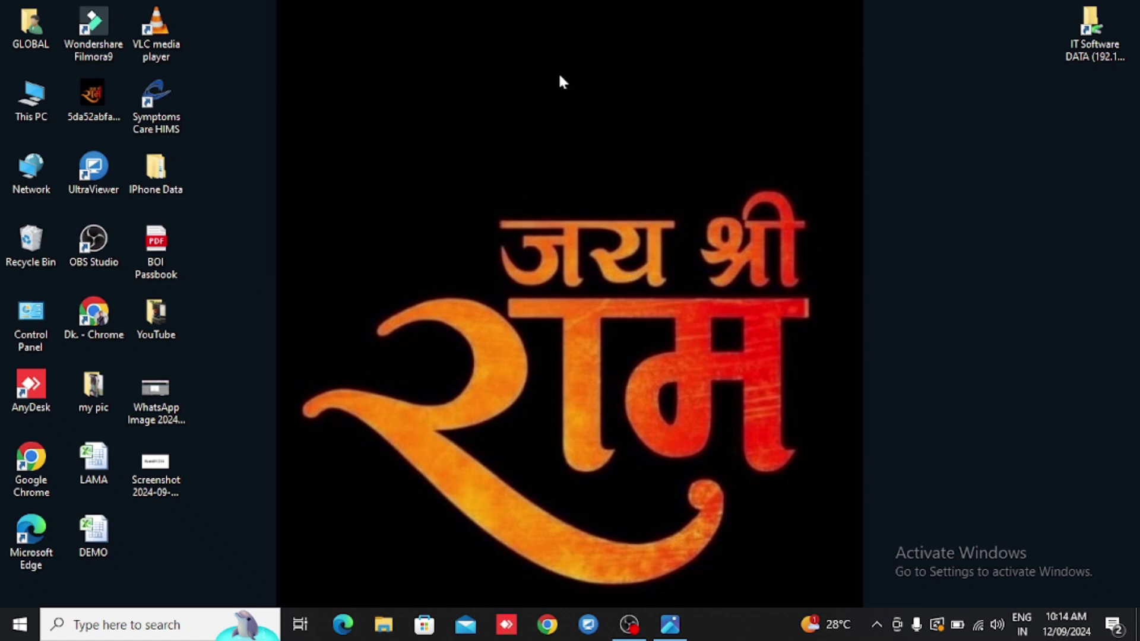
Refresh the desktop, move the Photos window out of the way, and open the DEMO workbook.
left_click(613, 123)
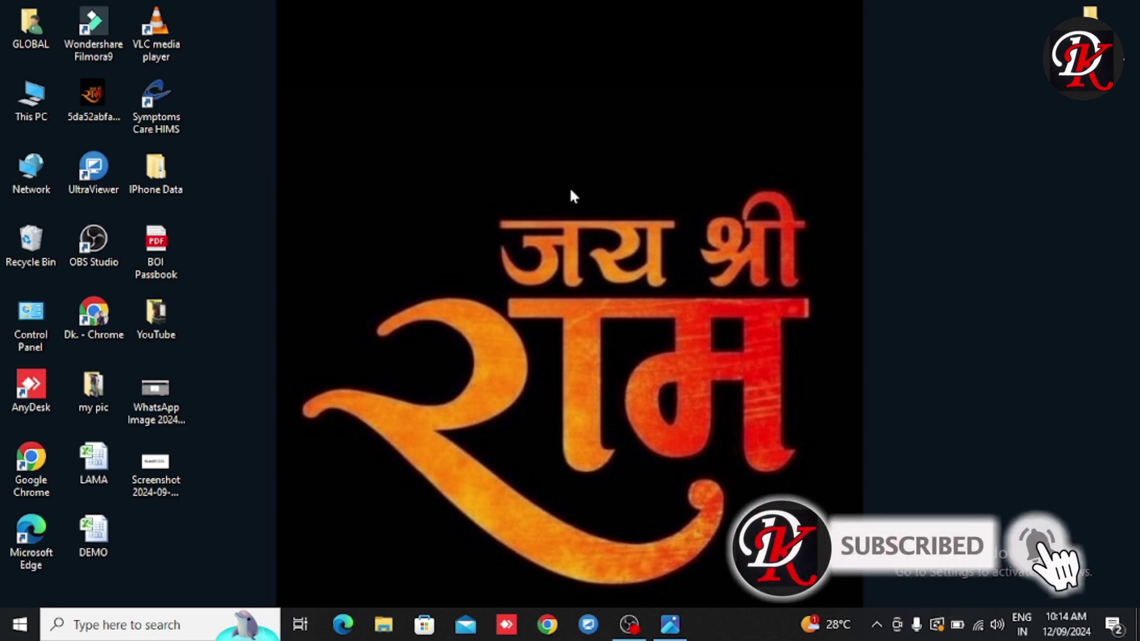
left_click(671, 629)
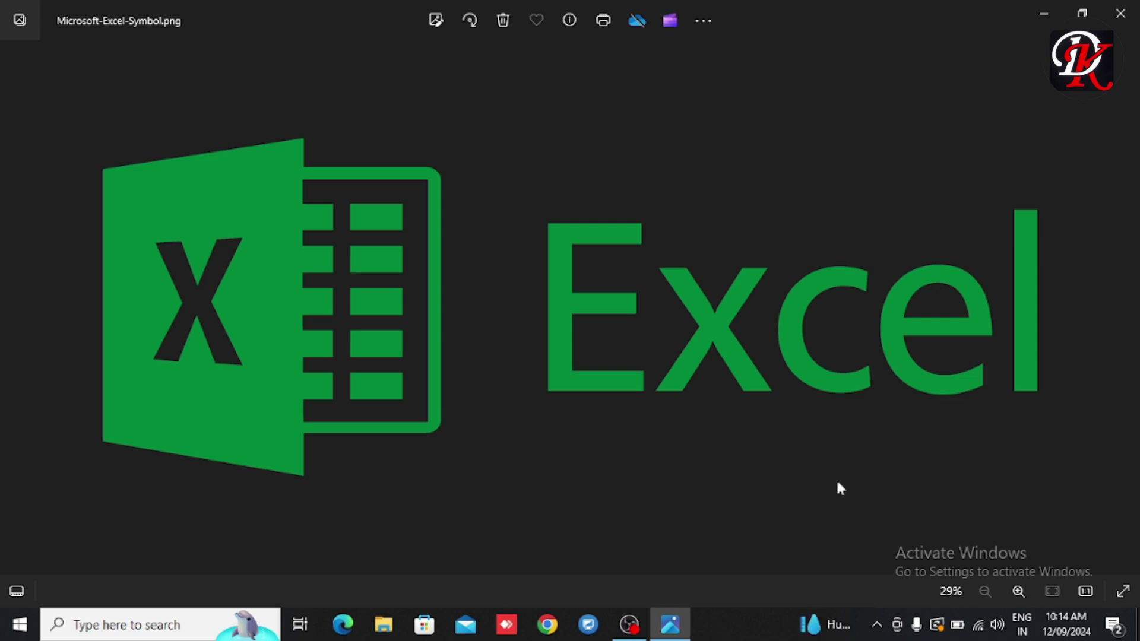
left_click(671, 622)
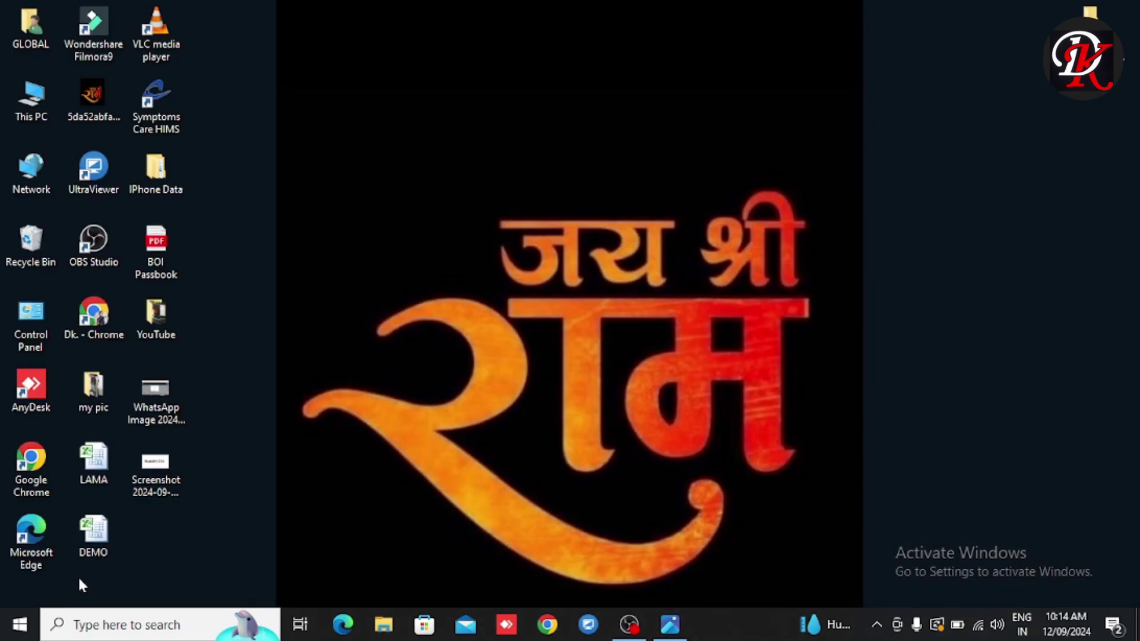
double_click(91, 536)
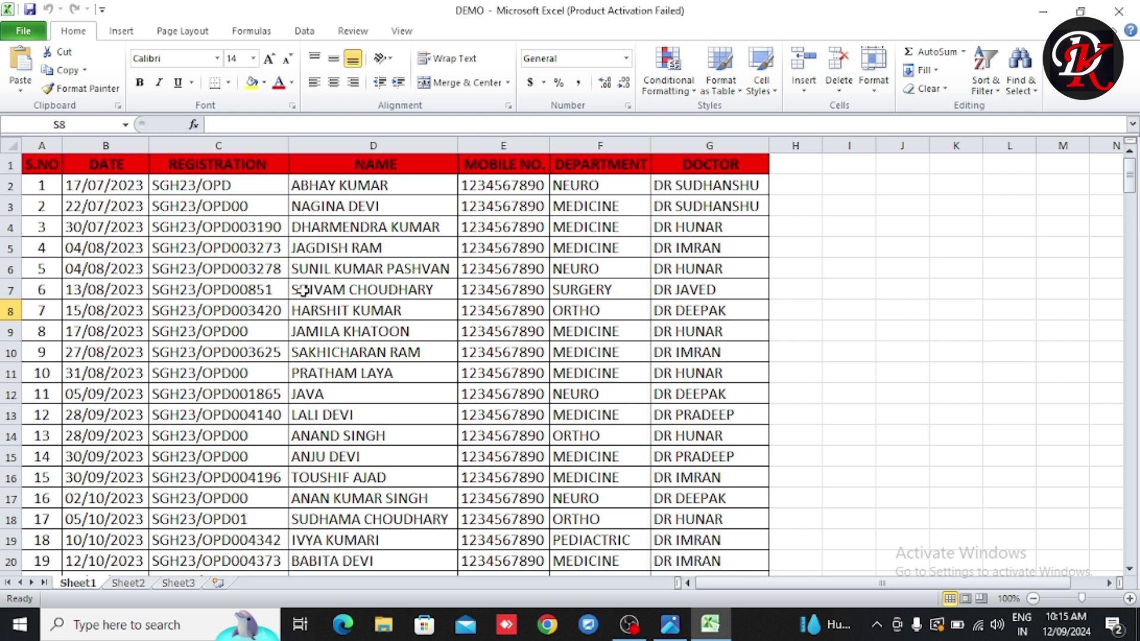
Close the Office Activation Wizard and inspect the dates in column B and patient names in column D.
left_click(740, 470)
mouse_move(344, 185)
left_mouse_down()
mouse_move(359, 596)
mouse_move(384, 136)
left_mouse_up()
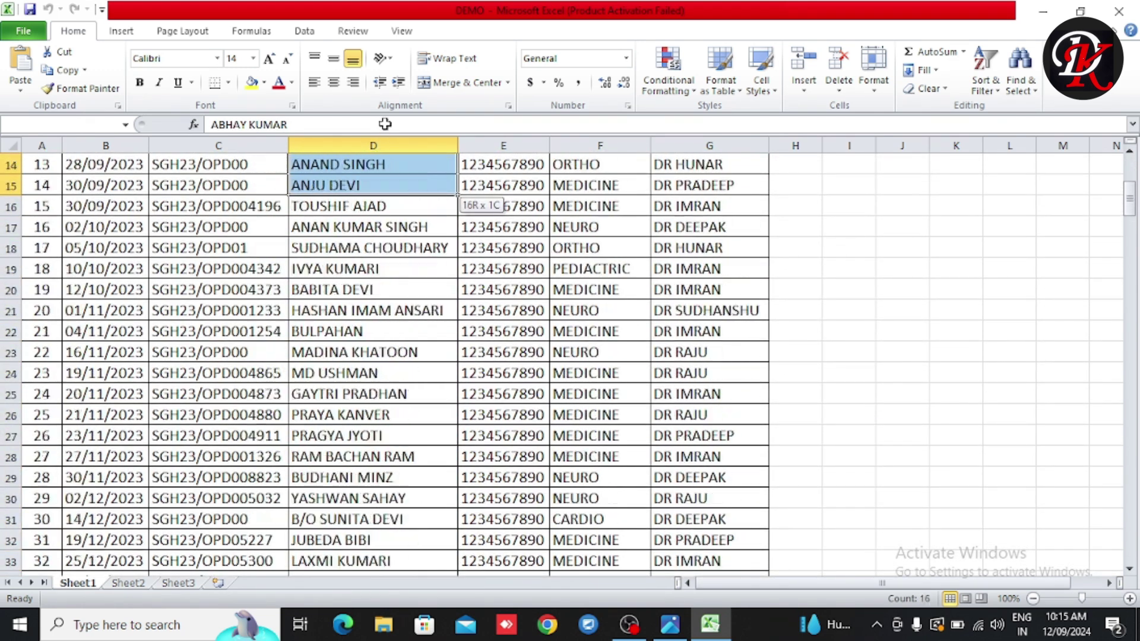
left_click_drag(384, 135, 352, 128)
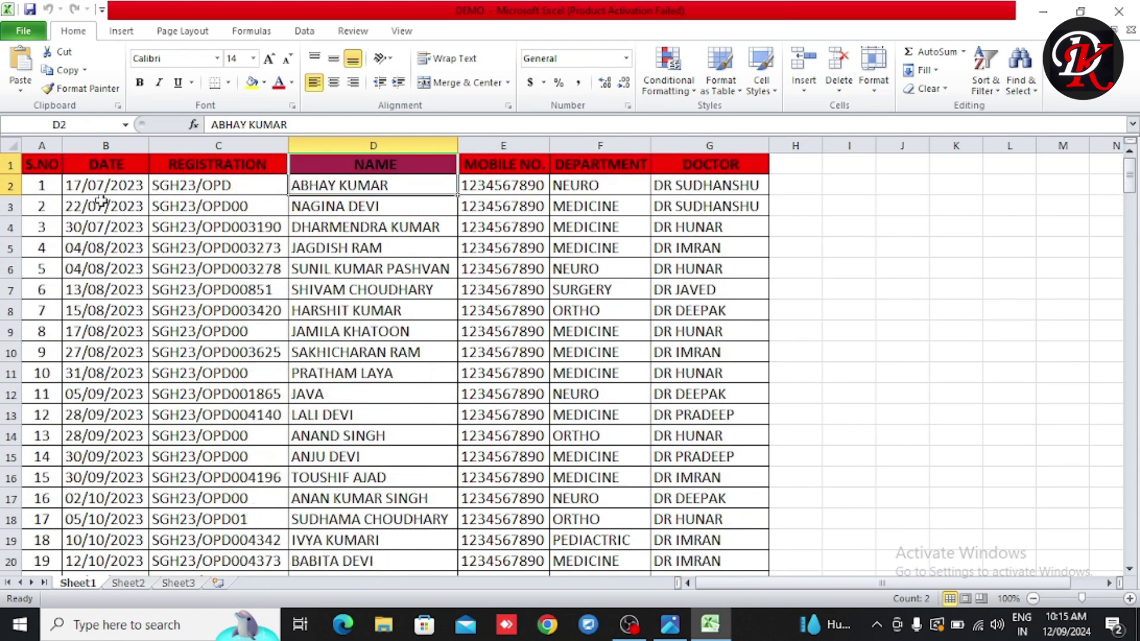
mouse_move(98, 188)
left_mouse_down()
mouse_move(92, 552)
mouse_move(127, 526)
mouse_move(100, 137)
left_mouse_up()
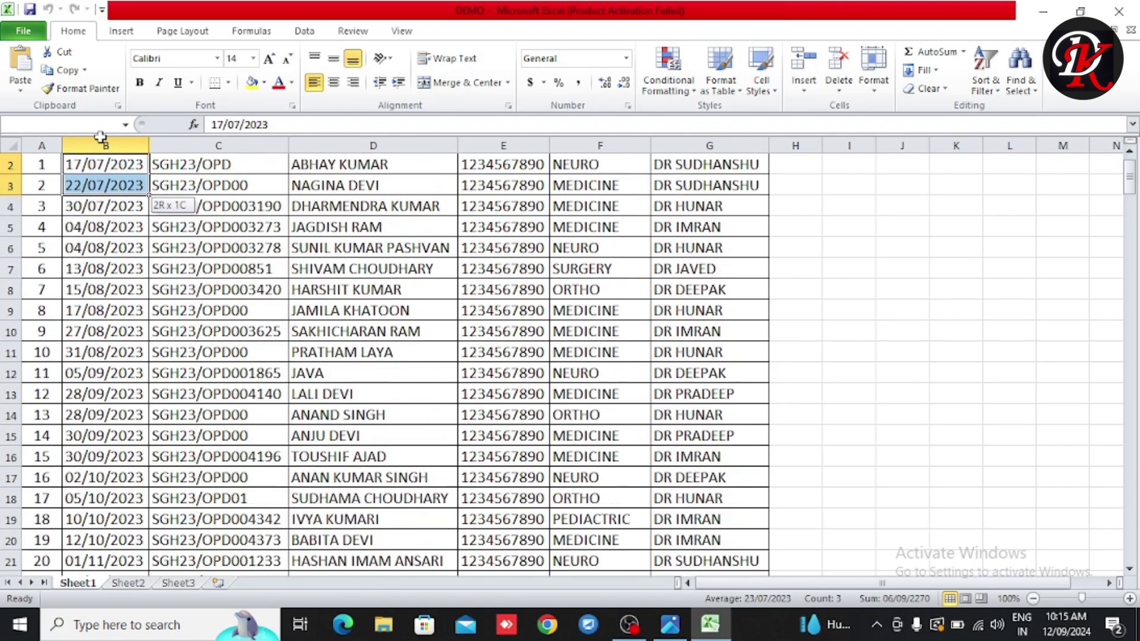
left_click(126, 232)
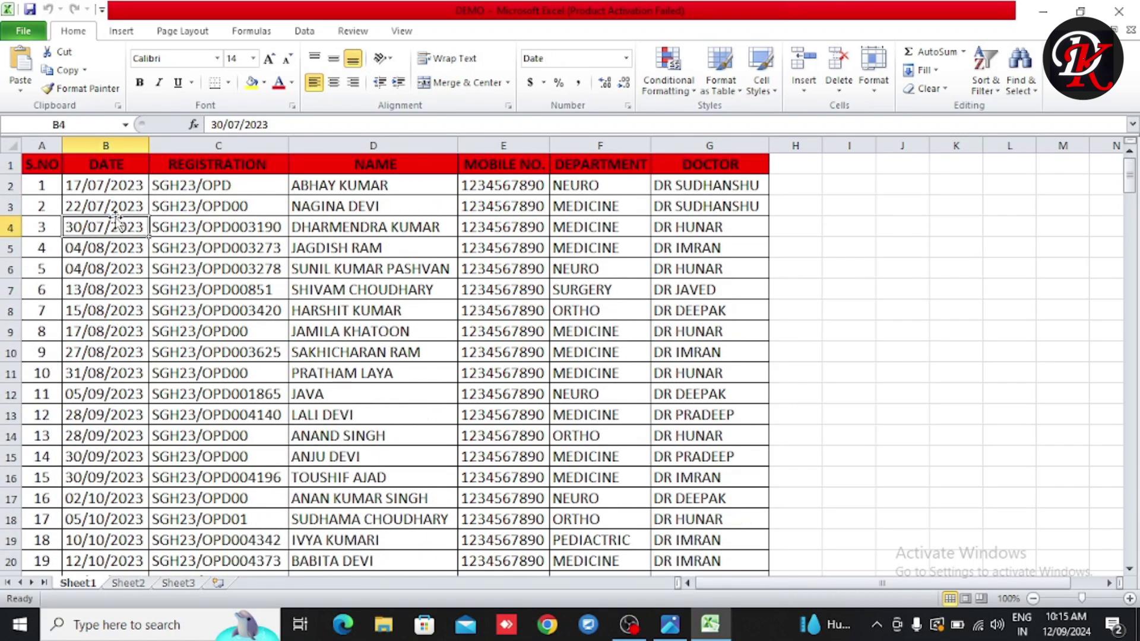
left_click(97, 187)
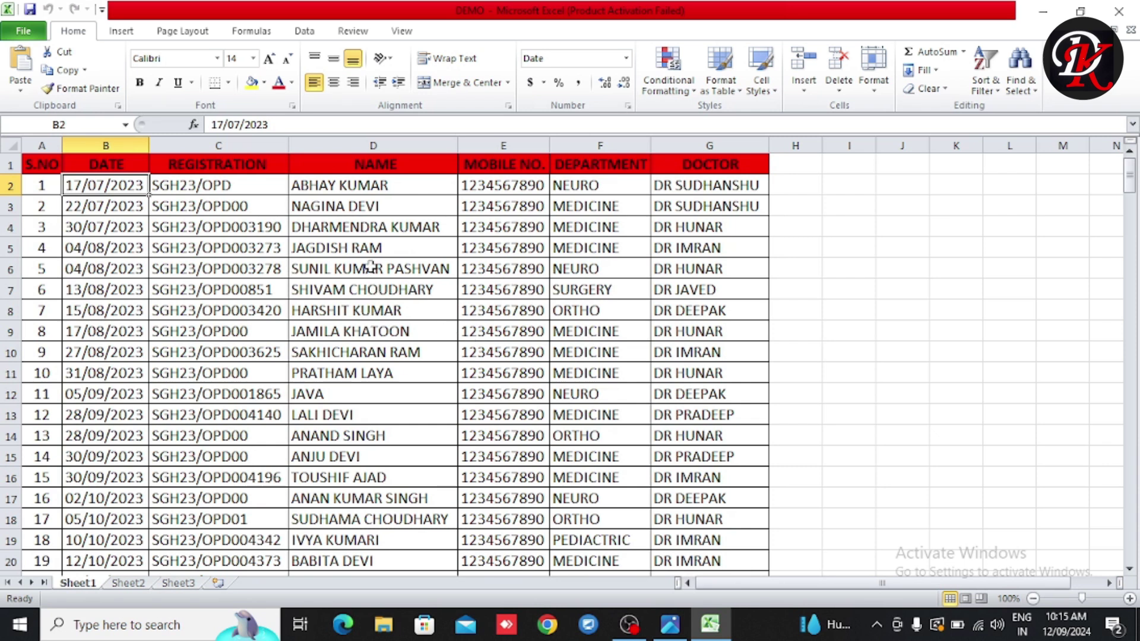
left_click(353, 184)
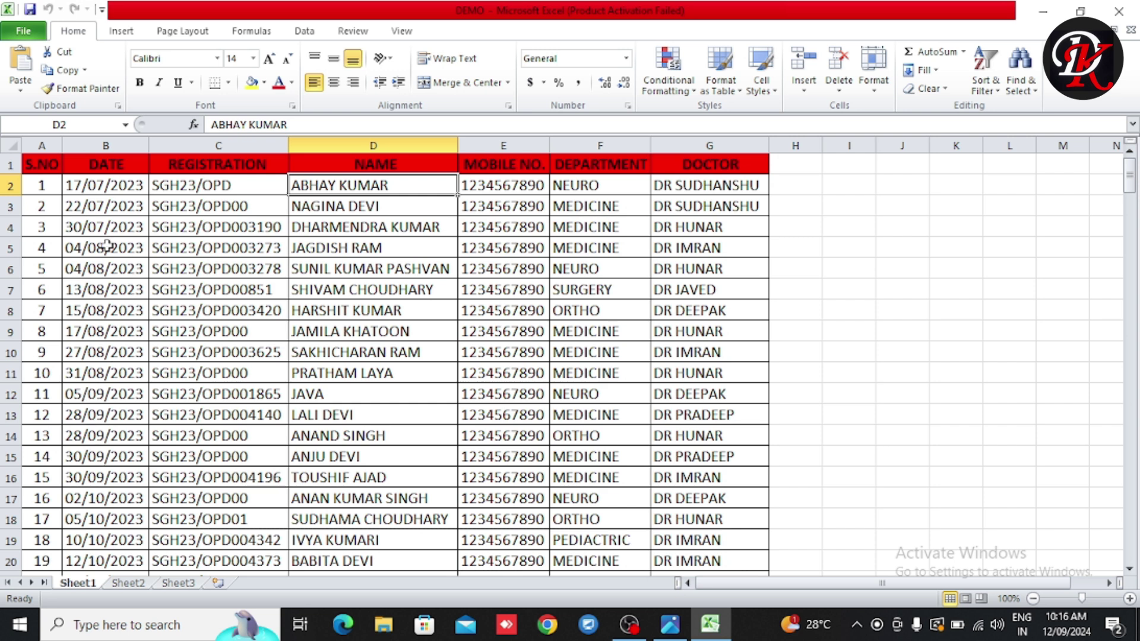
left_click(115, 185)
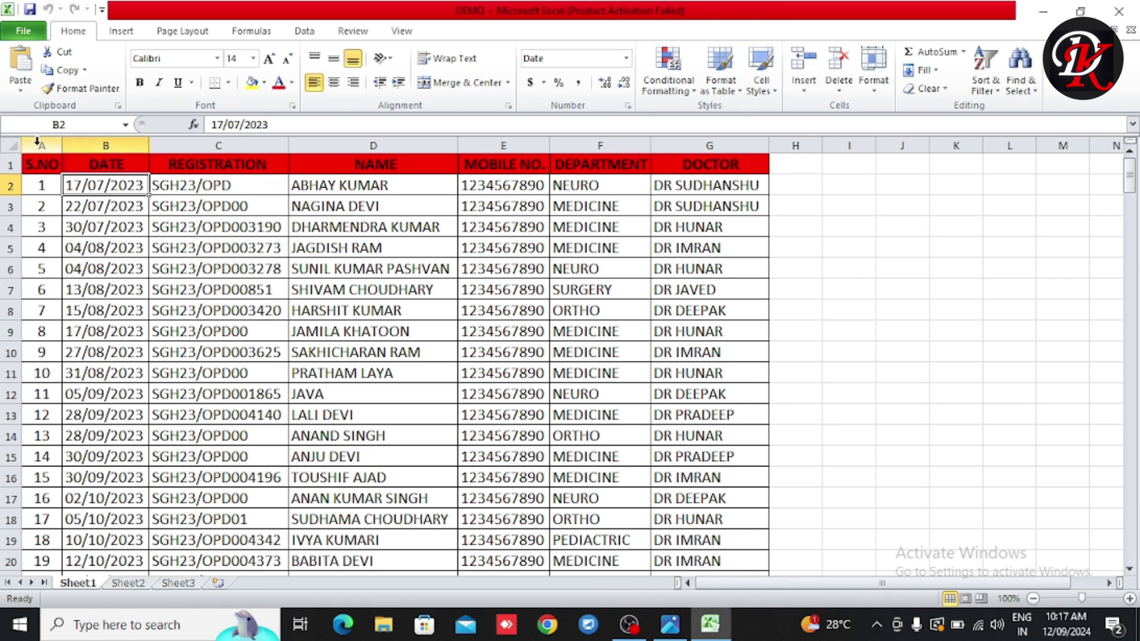
Select the whole DATE column (B) and scroll through all 226 visit rows.
left_click(42, 145)
left_click(106, 145)
left_click(179, 146)
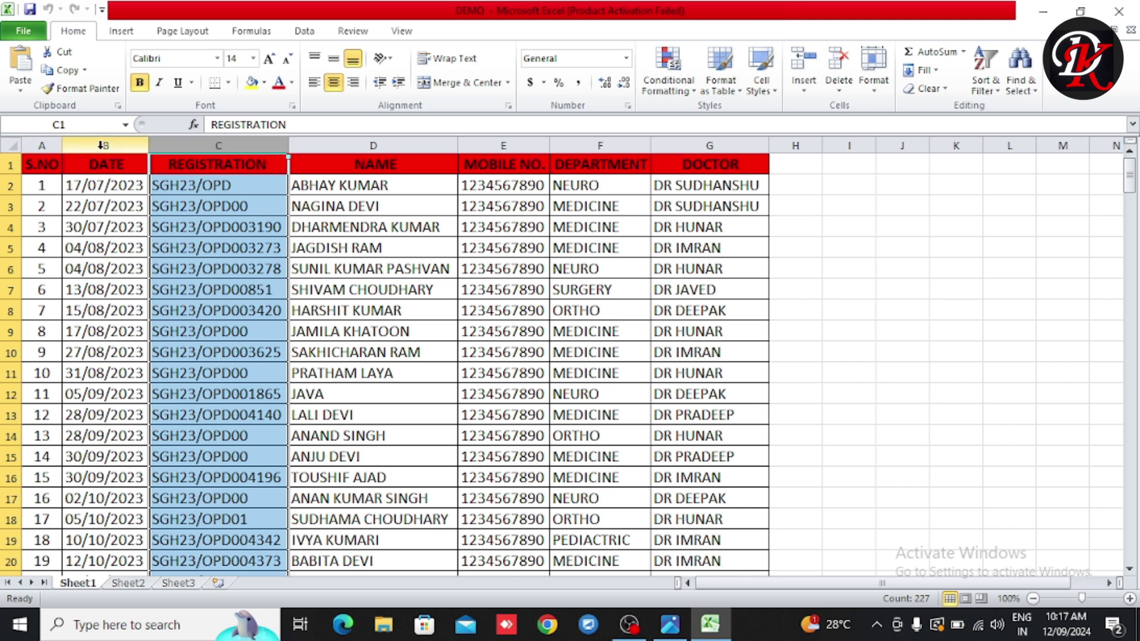
left_click(102, 145)
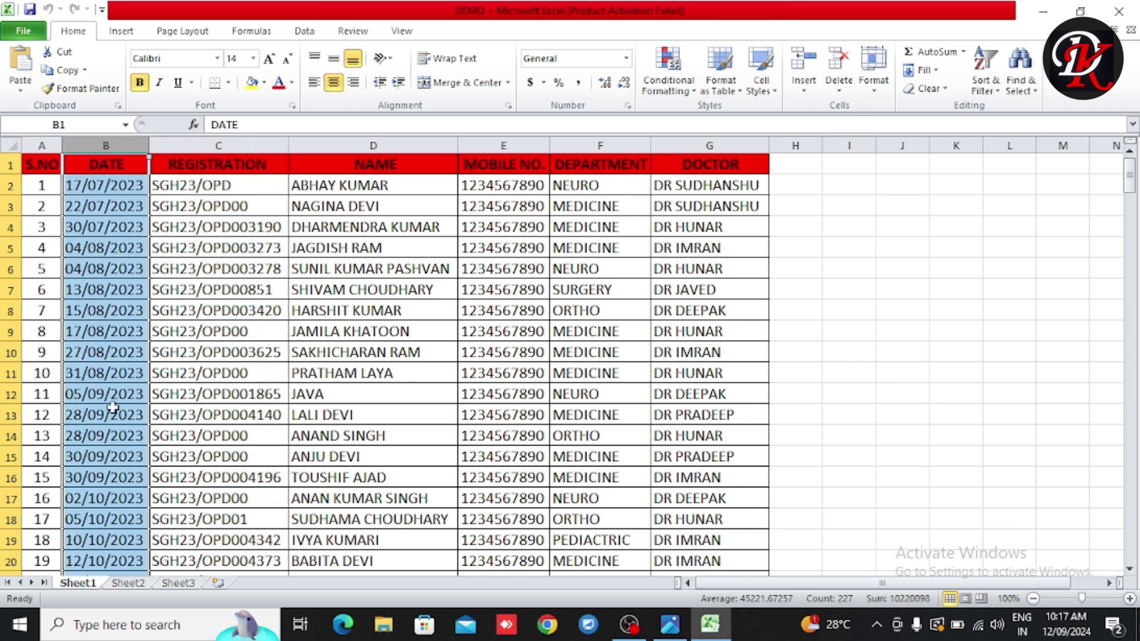
scroll(154, 390, "down", 12)
scroll(154, 390, "down", 15)
scroll(154, 390, "down", 15)
scroll(154, 392, "down", 12)
scroll(153, 398, "down", 15)
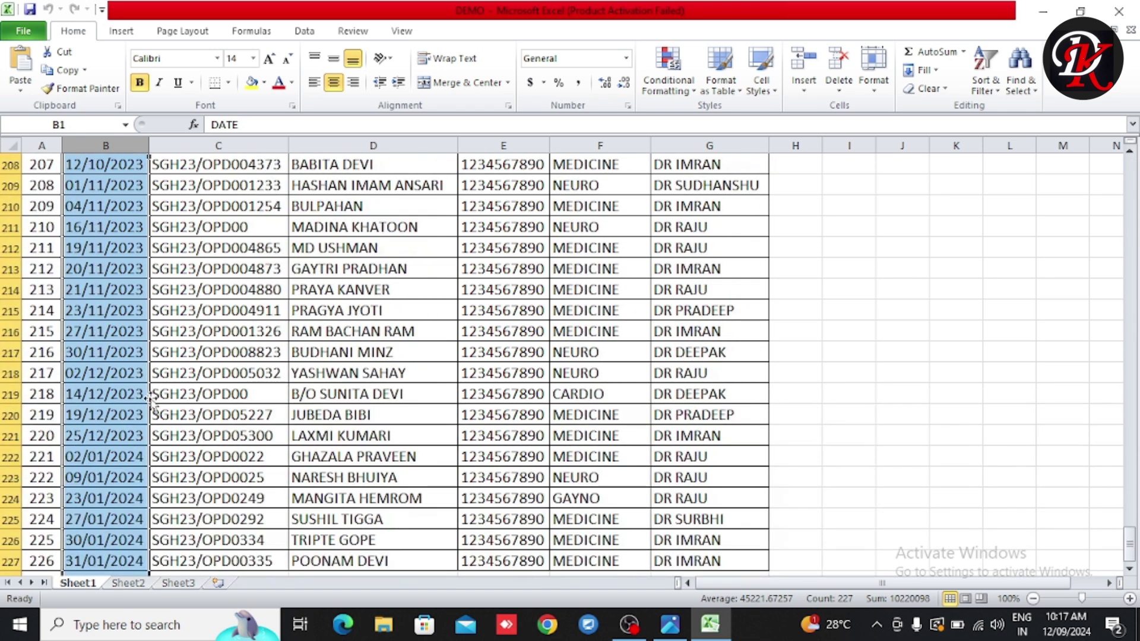
scroll(152, 404, "down", 15)
scroll(125, 397, "up", 12)
scroll(84, 393, "up", 18)
scroll(82, 390, "up", 17)
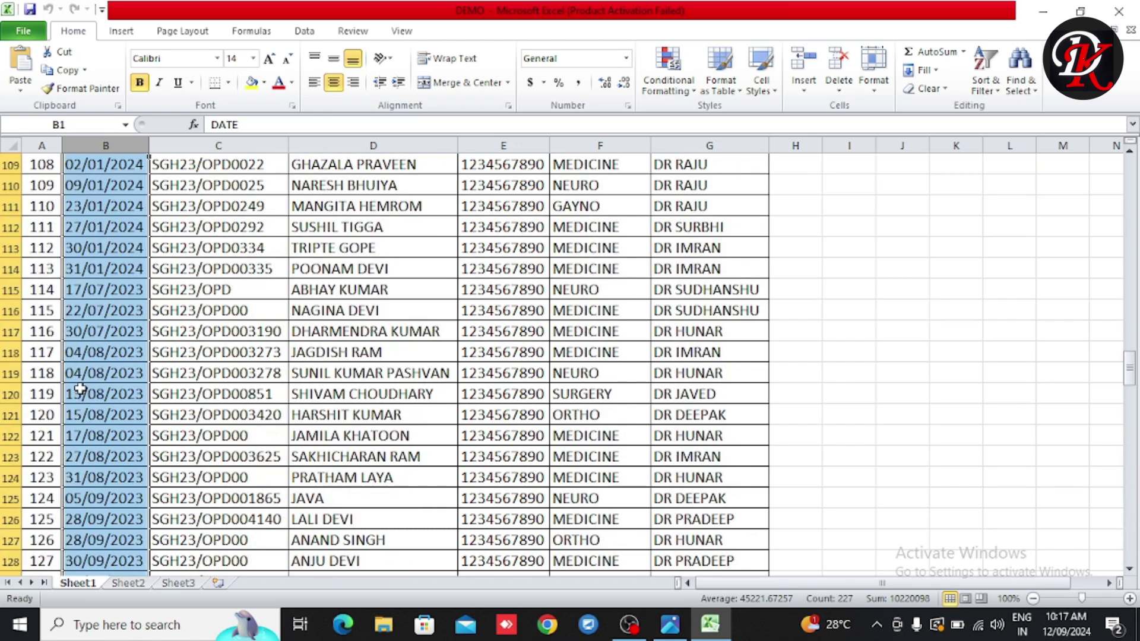
scroll(80, 388, "up", 20)
scroll(80, 387, "up", 15)
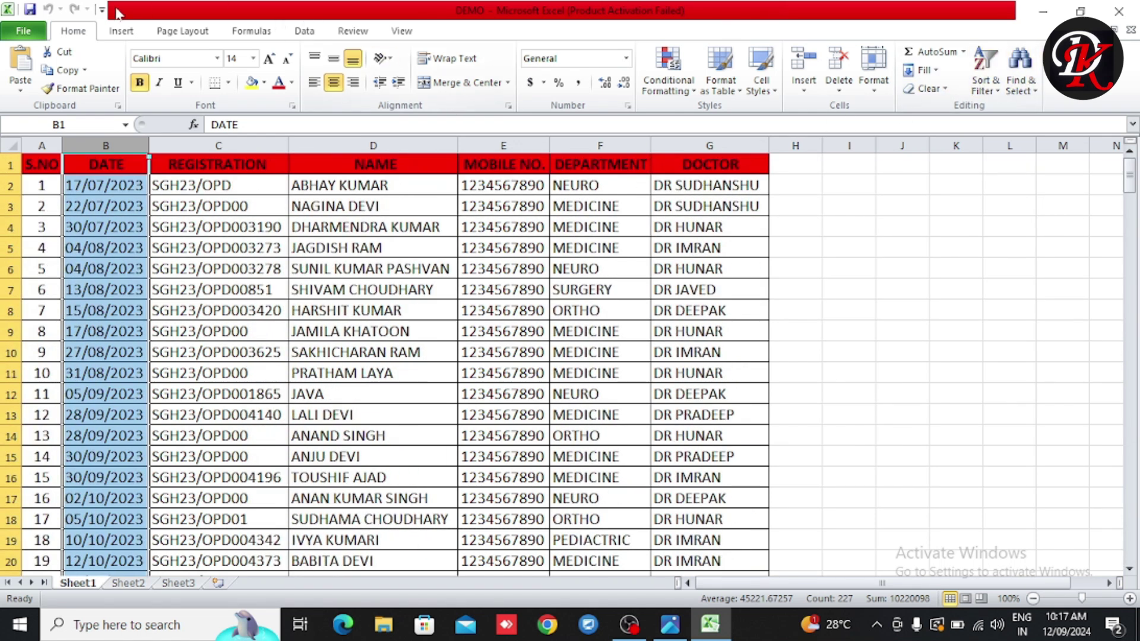
Browse the other ribbon tabs, then return to the Home tab.
left_click(127, 33)
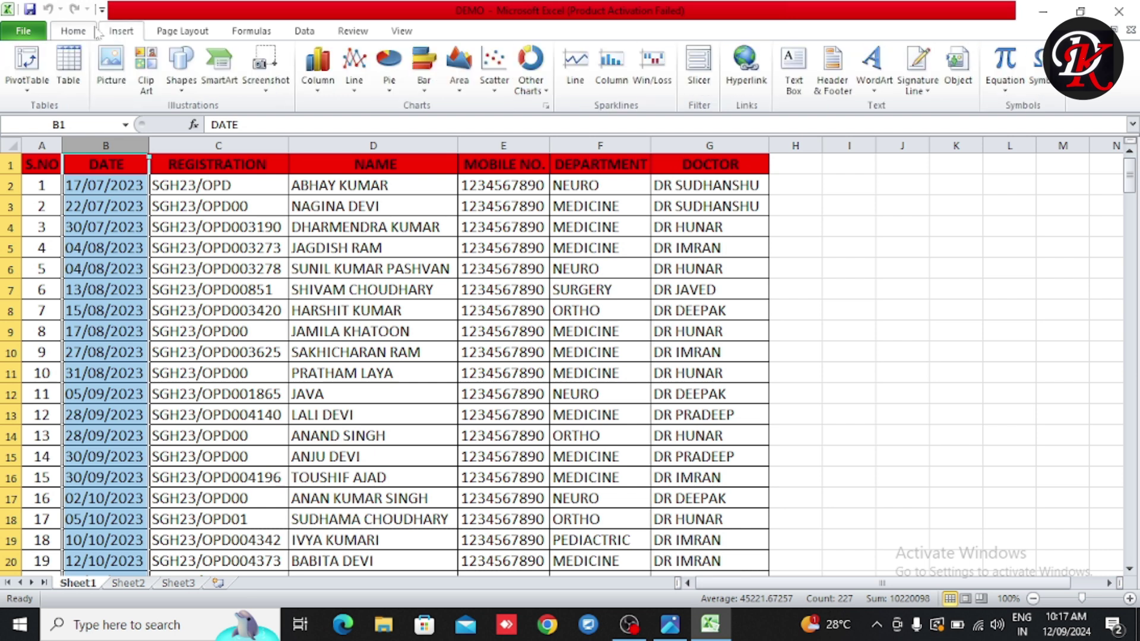
left_click(182, 33)
left_click(251, 32)
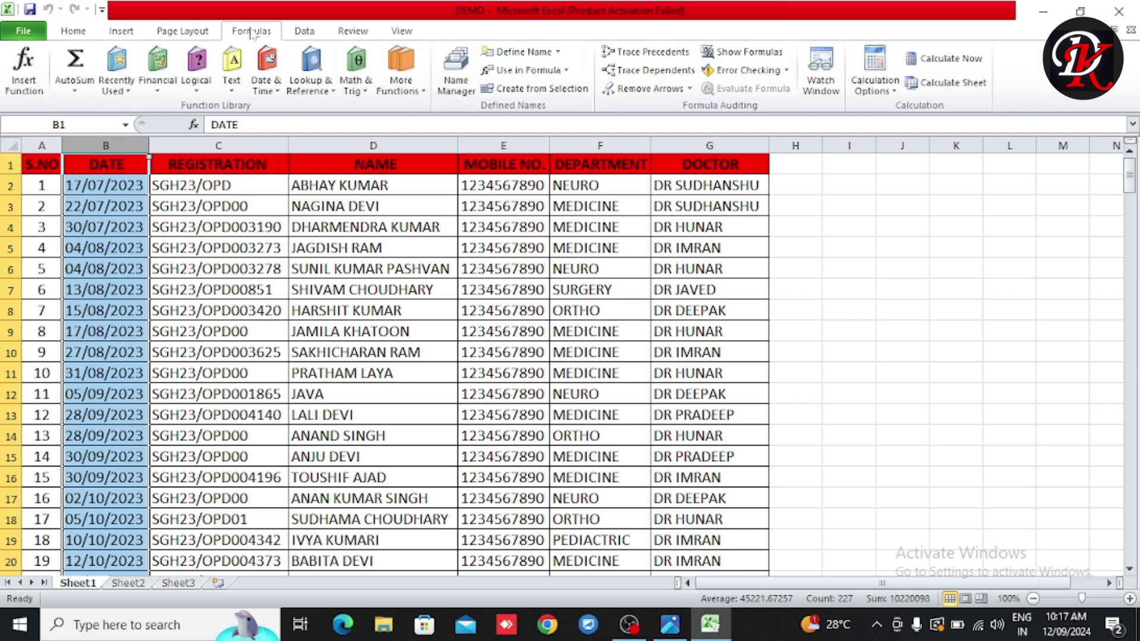
left_click(74, 33)
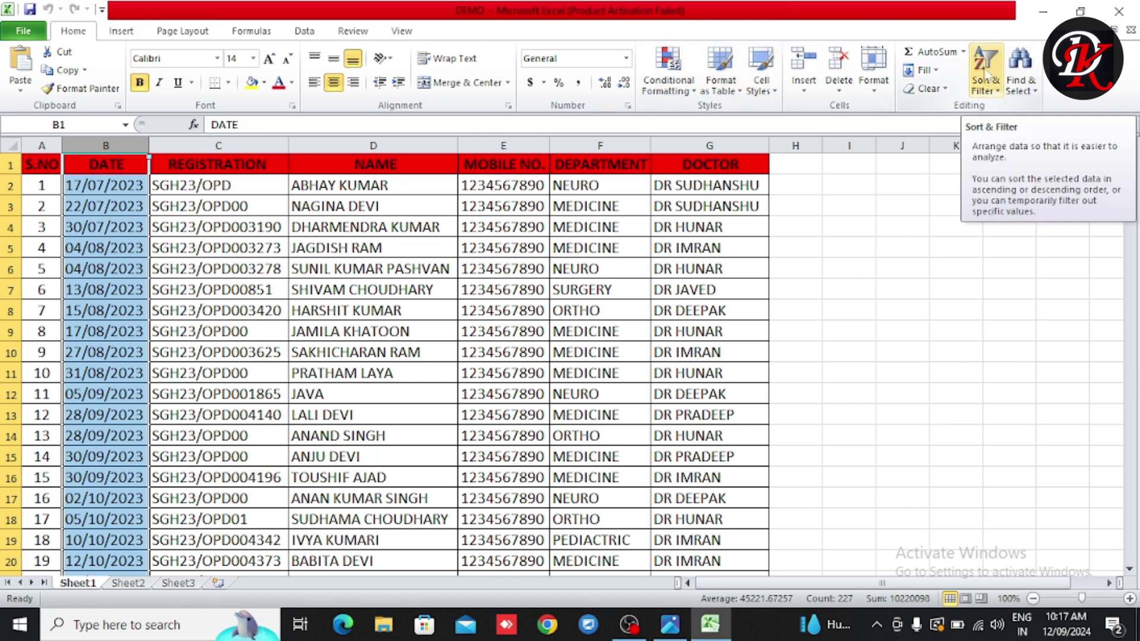
Turn on Filter from the Home tab's Sort & Filter menu.
left_click(997, 92)
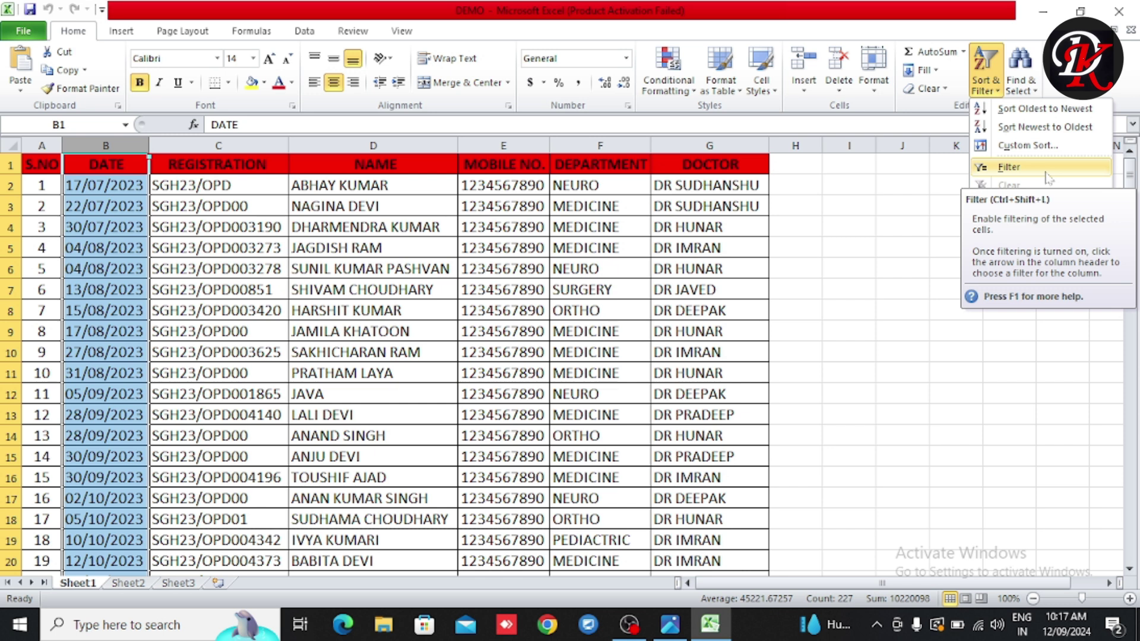
left_click(1046, 172)
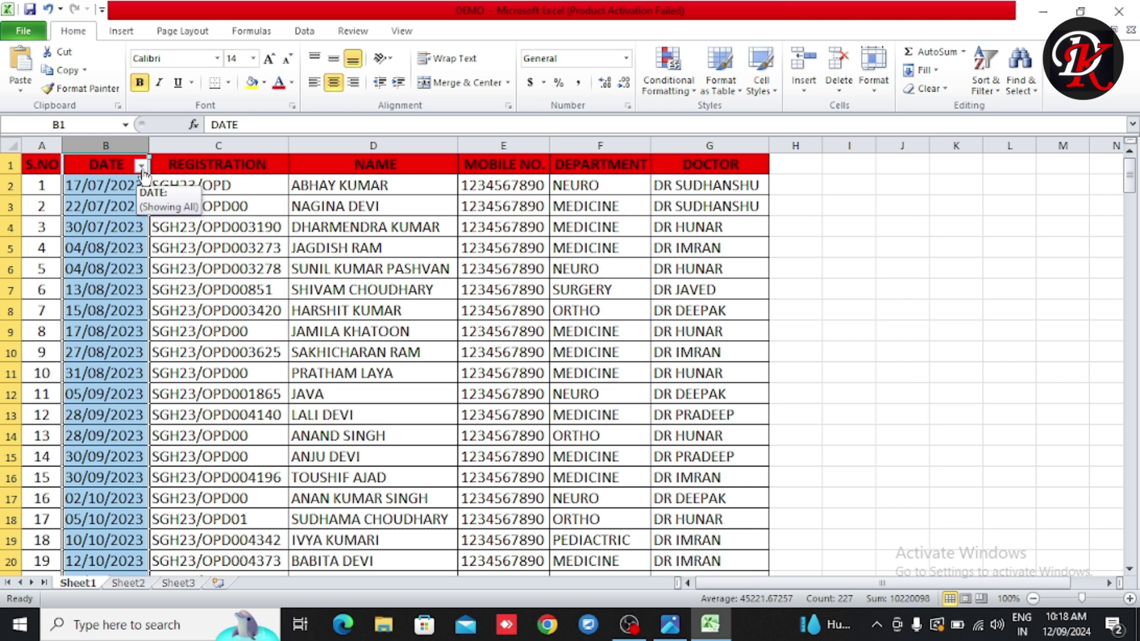
In the DATE filter, clear (Select All), tick only 2023, and apply it.
left_click(142, 168)
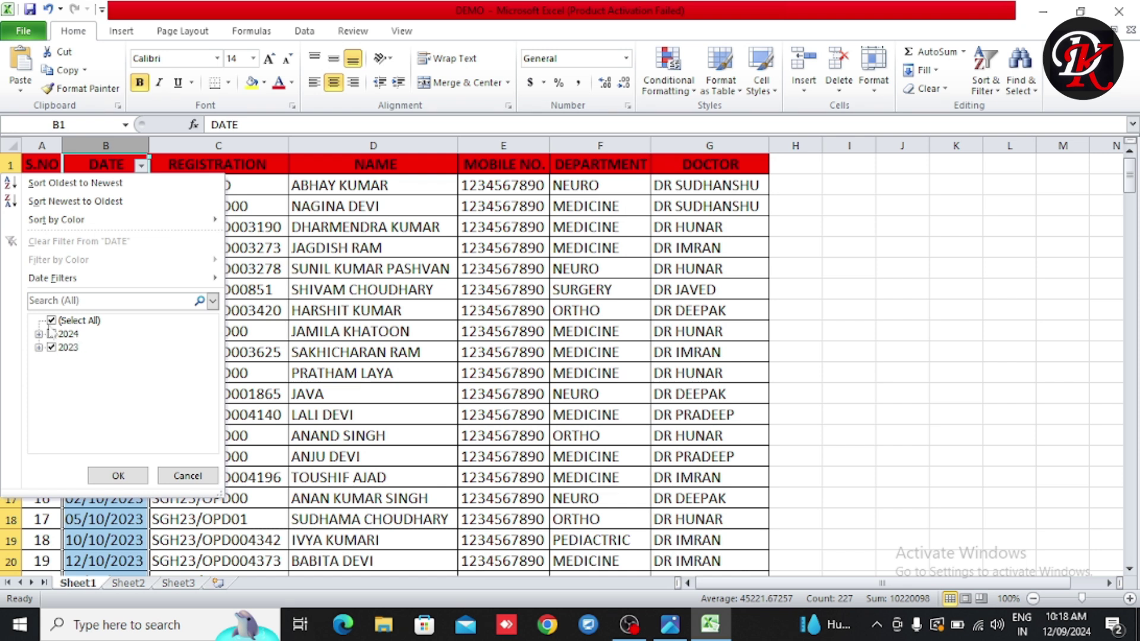
left_click(51, 321)
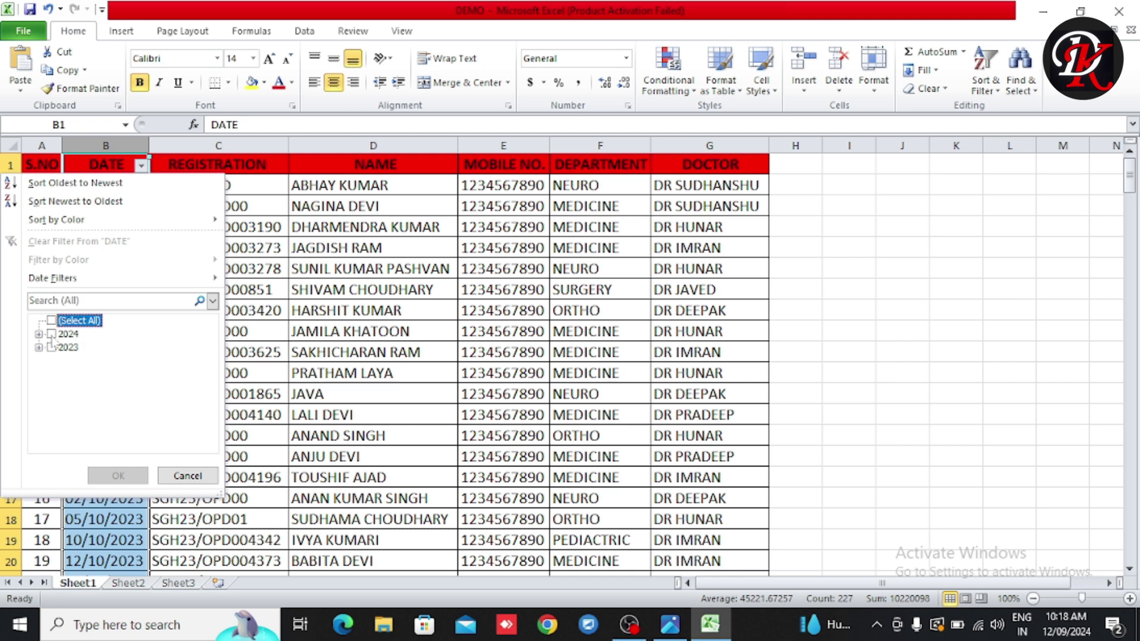
left_click(52, 348)
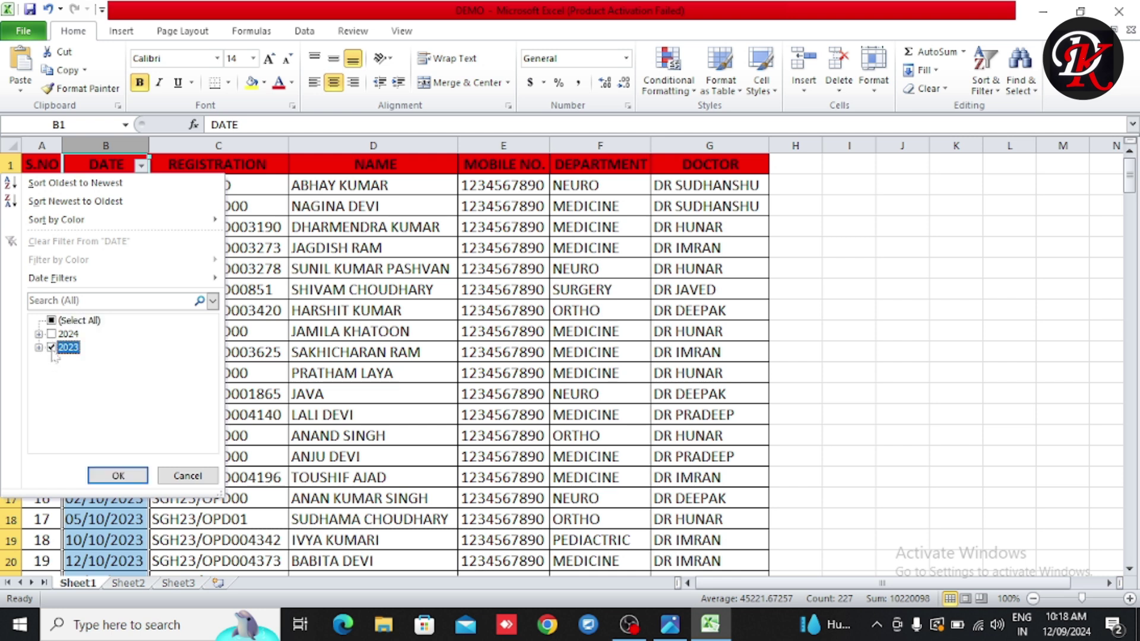
left_click(118, 476)
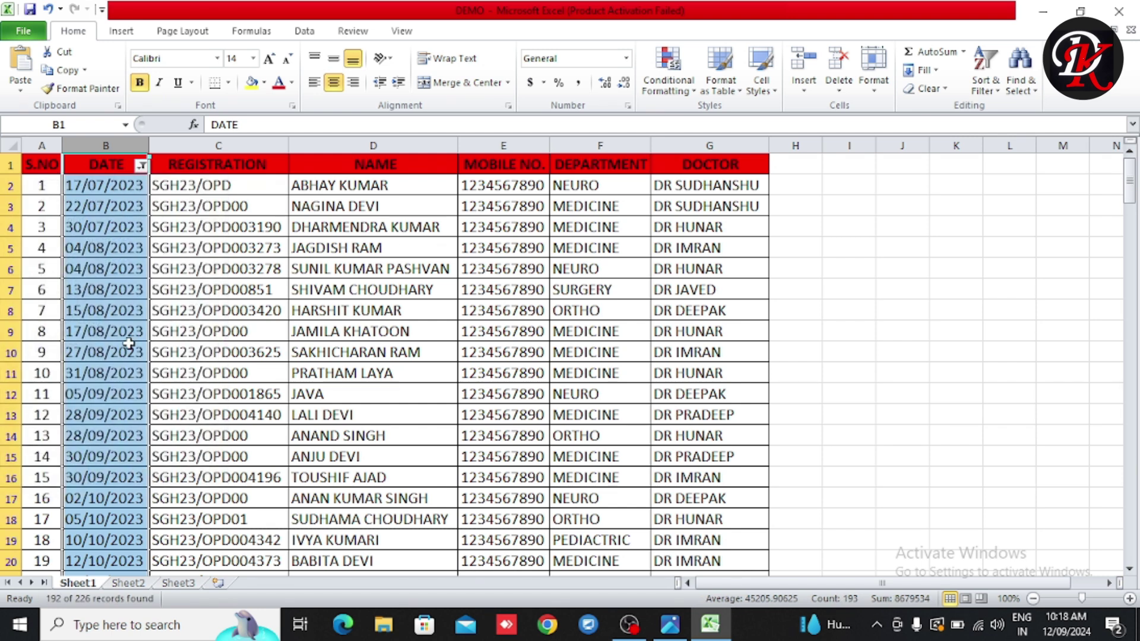
scroll(117, 430, "down", 9)
scroll(115, 433, "down", 4)
scroll(112, 437, "down", 12)
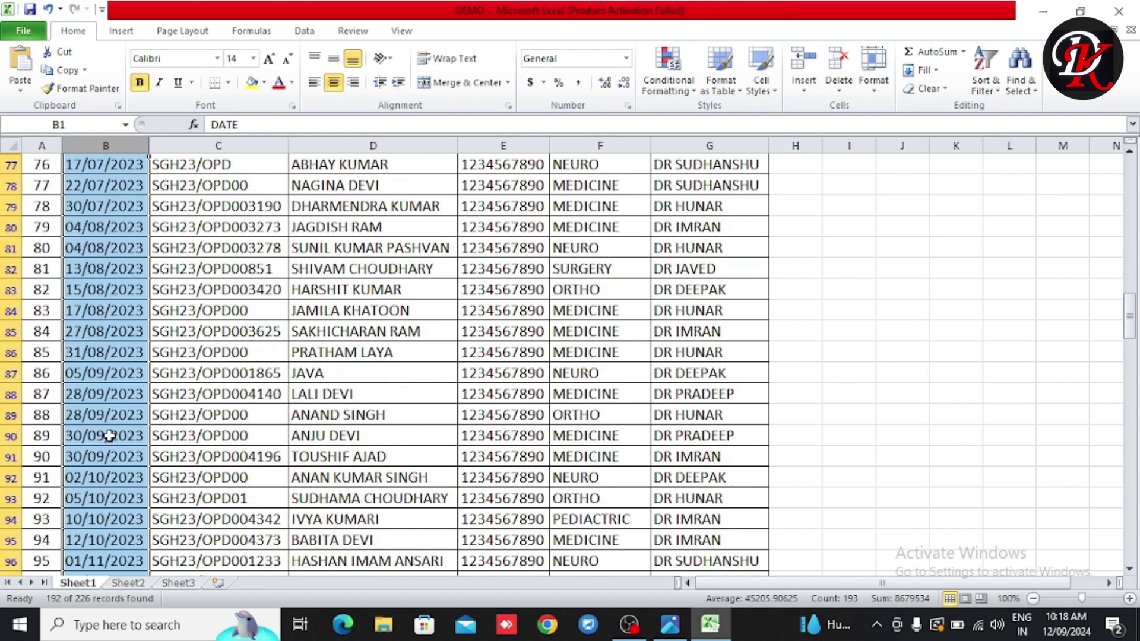
scroll(109, 440, "down", 9)
scroll(110, 449, "down", 5)
scroll(110, 457, "down", 9)
scroll(112, 466, "down", 9)
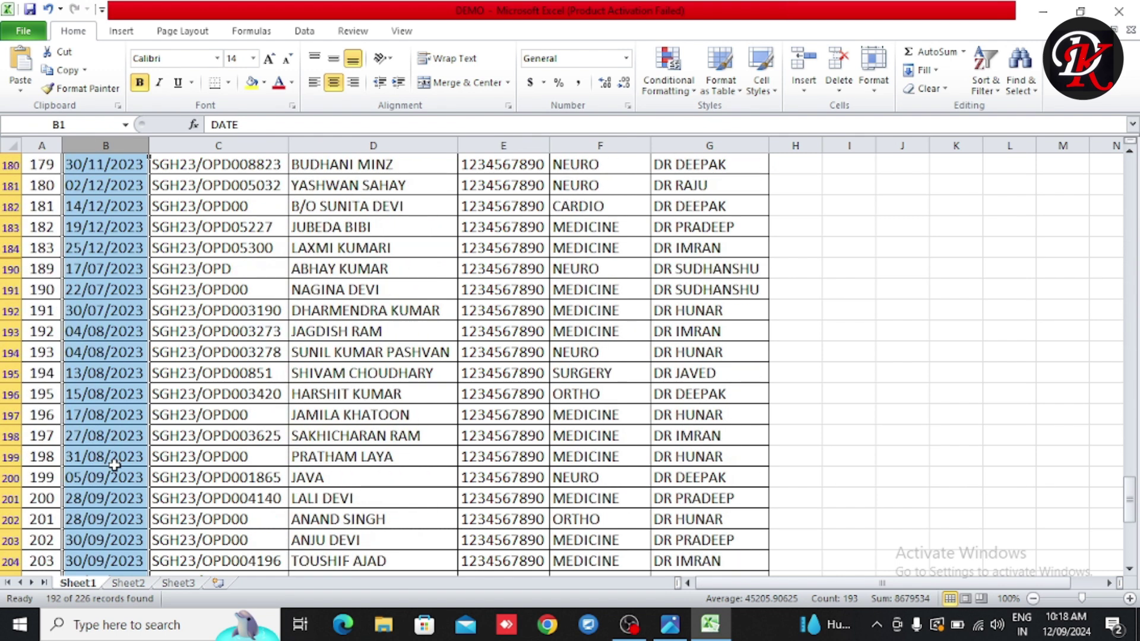
scroll(113, 475, "down", 10)
scroll(145, 423, "up", 6)
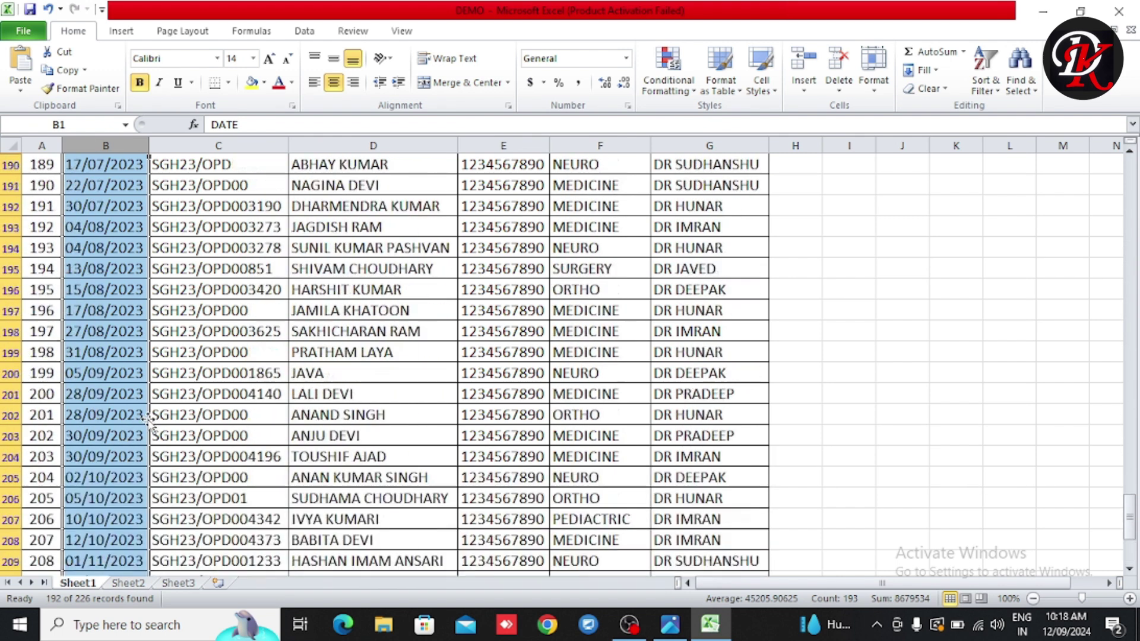
scroll(144, 421, "up", 16)
scroll(144, 421, "up", 20)
scroll(145, 421, "up", 15)
scroll(144, 422, "up", 8)
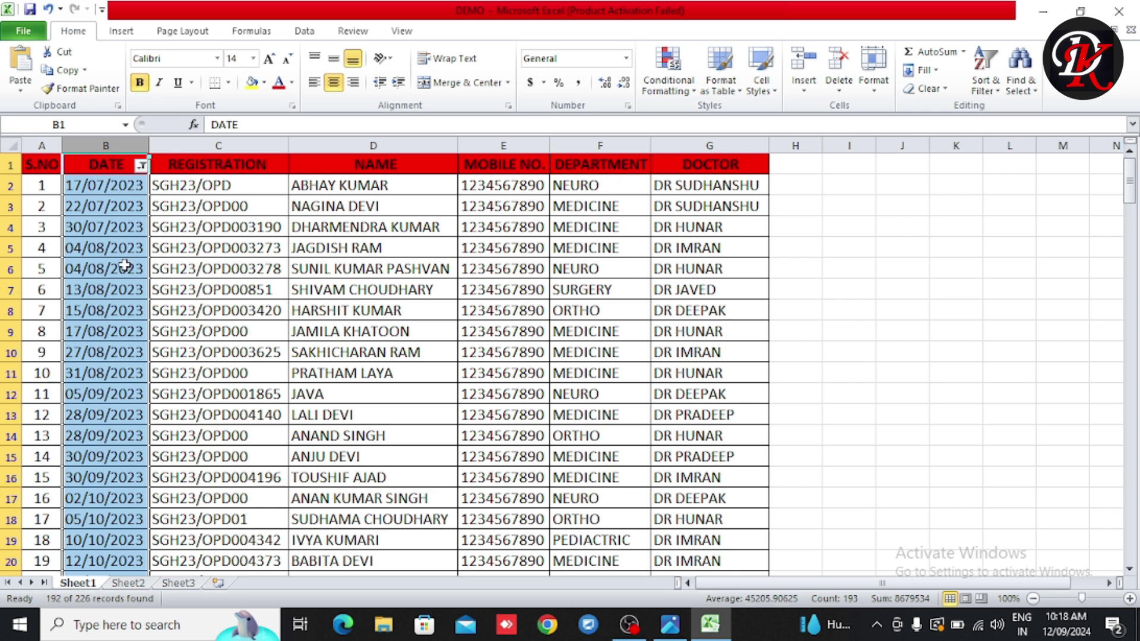
scroll(98, 493, "down", 8)
scroll(101, 497, "down", 5)
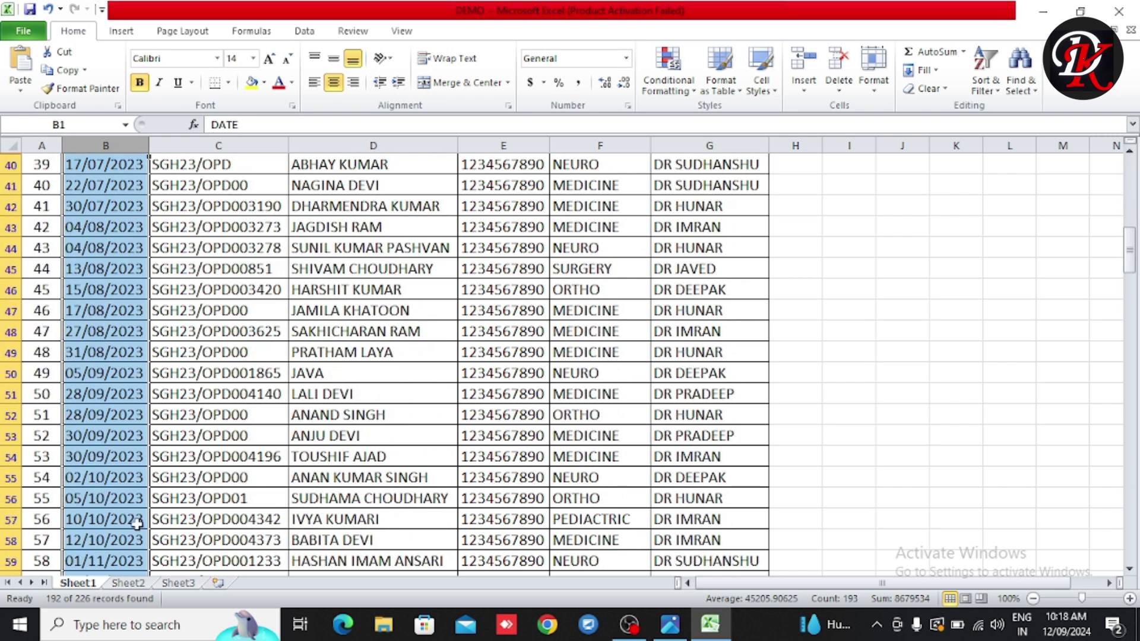
scroll(113, 513, "down", 8)
scroll(118, 519, "down", 5)
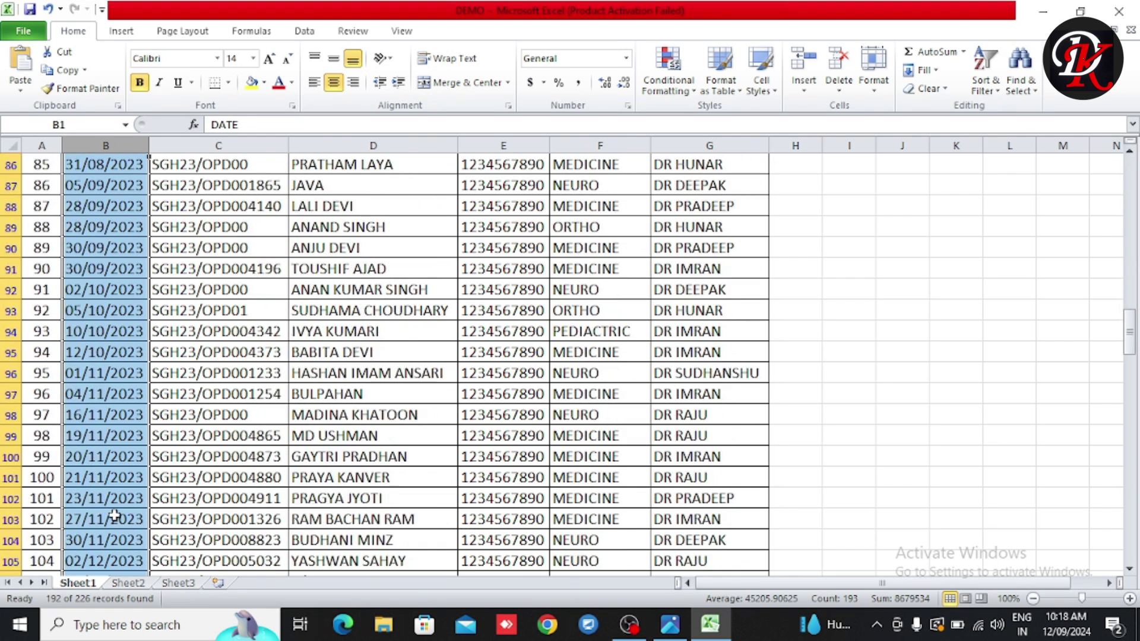
scroll(114, 517, "up", 12)
scroll(113, 513, "up", 16)
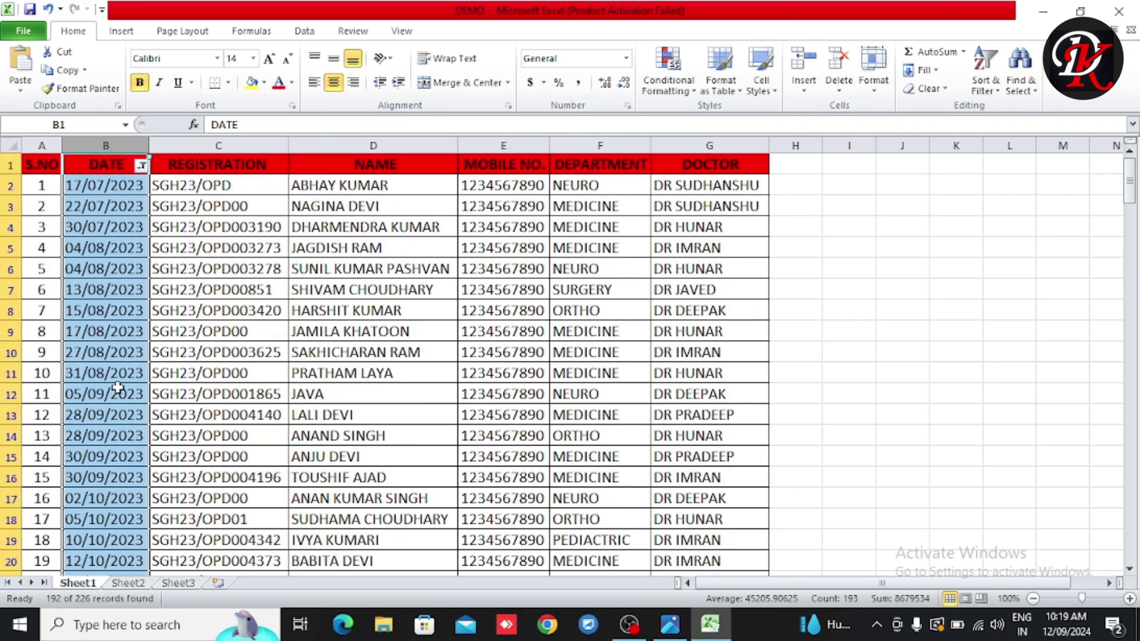
scroll(114, 540, "down", 3)
scroll(117, 540, "down", 3)
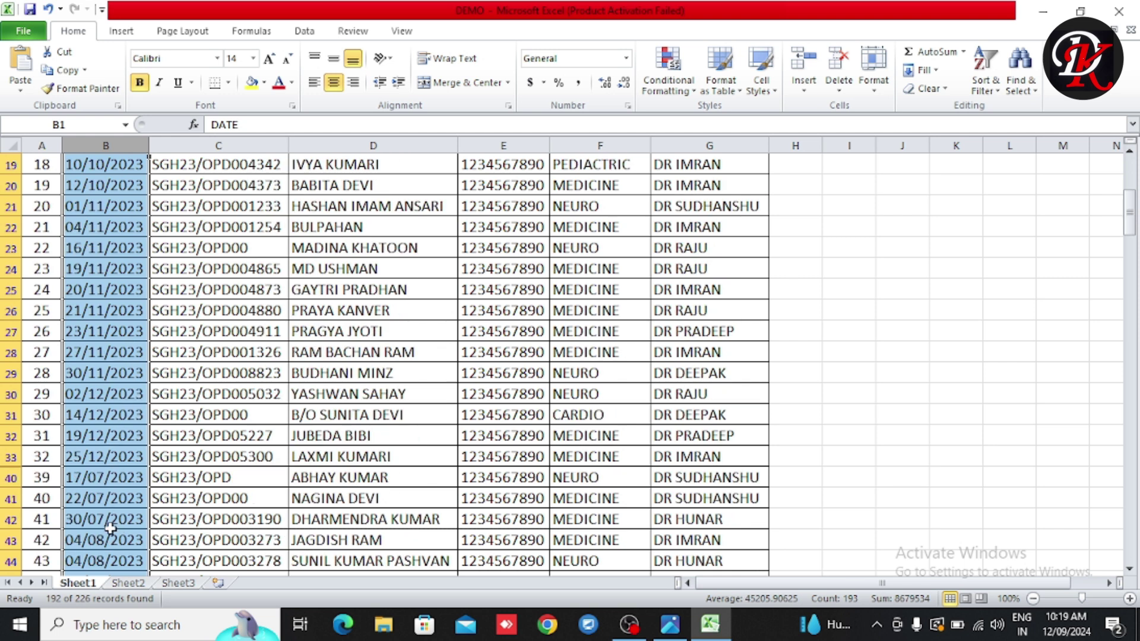
scroll(113, 529, "down", 3)
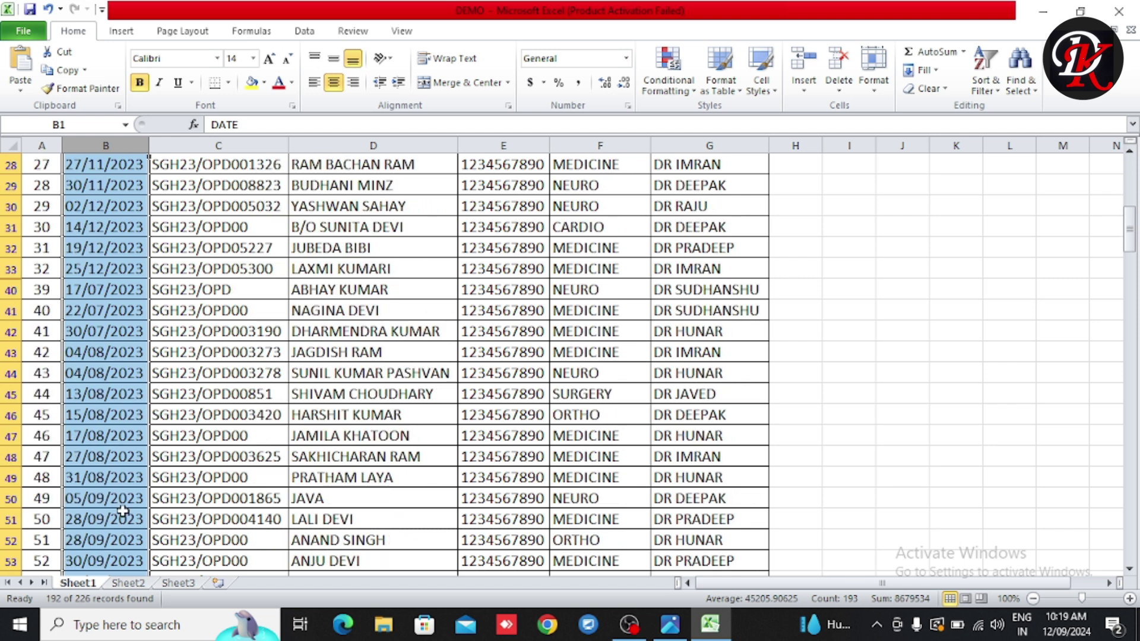
scroll(110, 541, "down", 2)
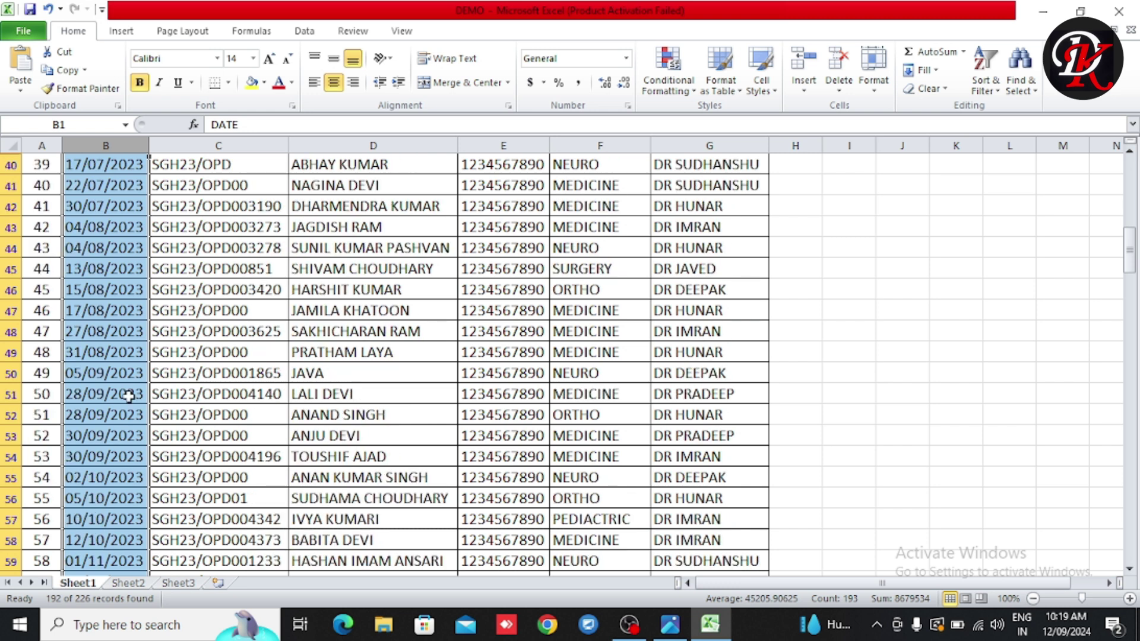
scroll(93, 257, "up", 9)
scroll(93, 256, "up", 3)
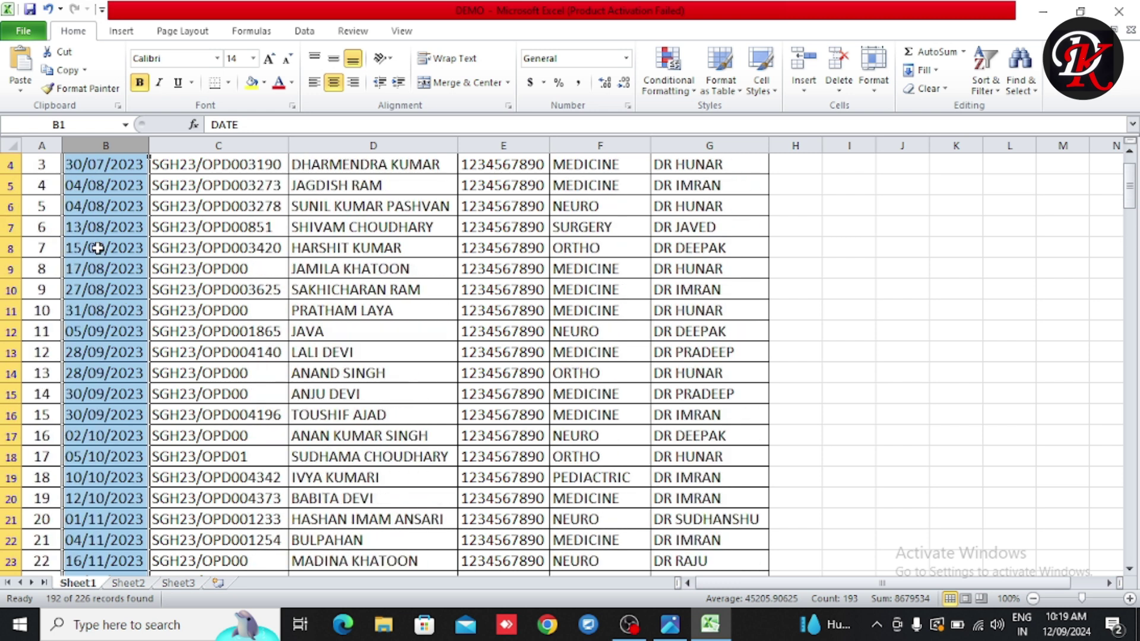
scroll(93, 256, "up", 1)
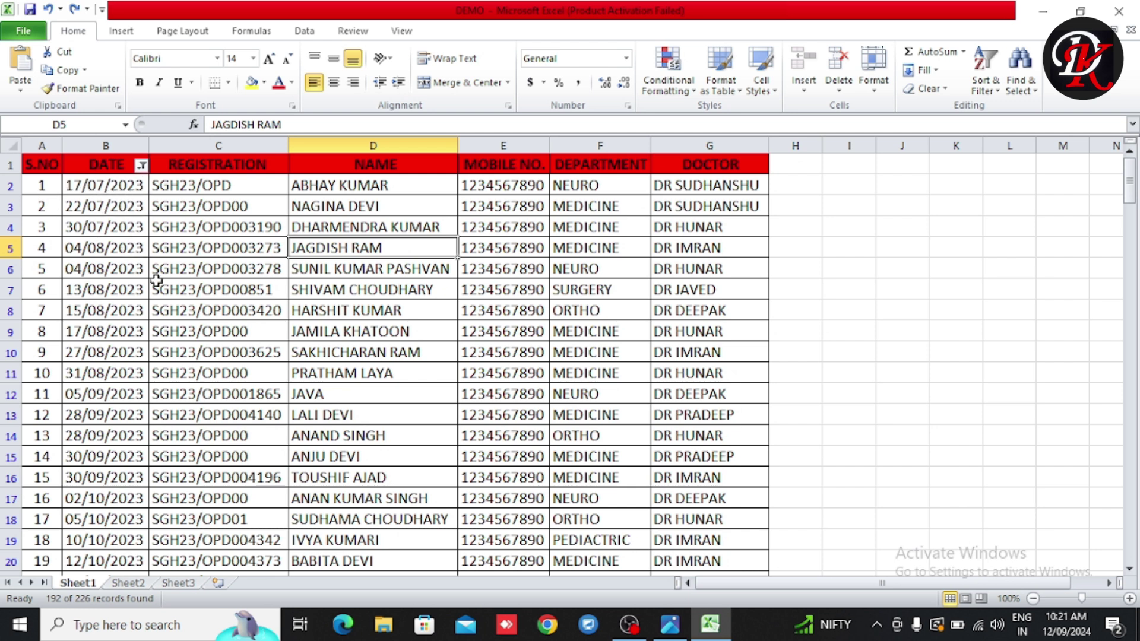
scroll(116, 419, "down", 3)
scroll(116, 421, "down", 3)
scroll(116, 420, "down", 5)
scroll(119, 419, "down", 3)
scroll(138, 417, "down", 5)
scroll(138, 417, "down", 10)
scroll(134, 424, "down", 15)
scroll(119, 448, "down", 15)
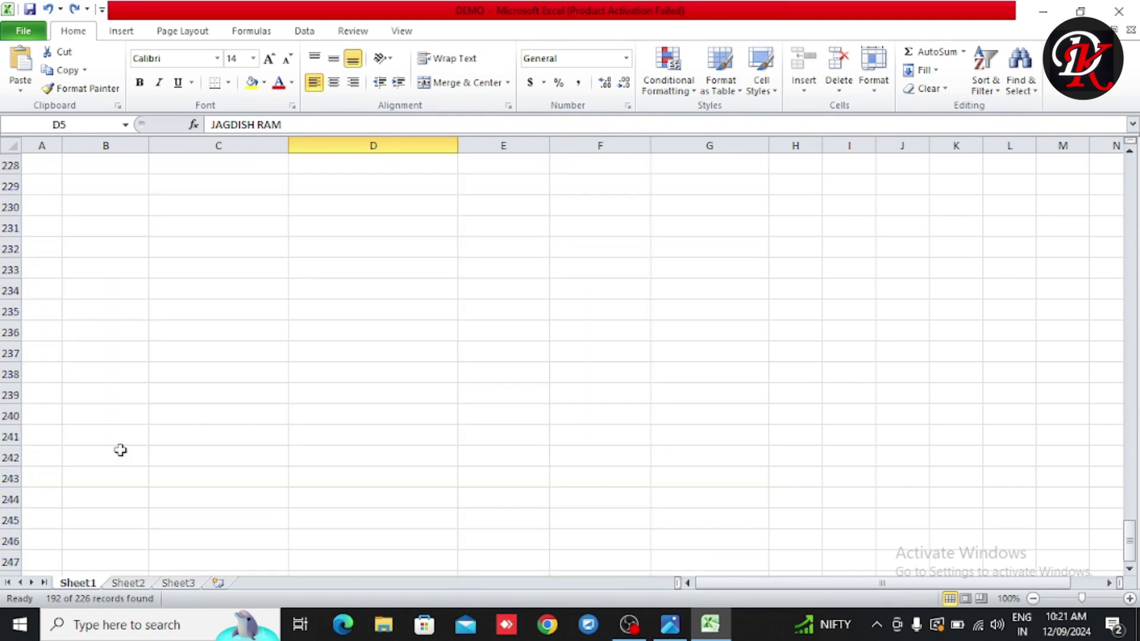
scroll(120, 331, "up", 15)
scroll(120, 331, "up", 10)
scroll(121, 331, "up", 20)
scroll(121, 331, "up", 20)
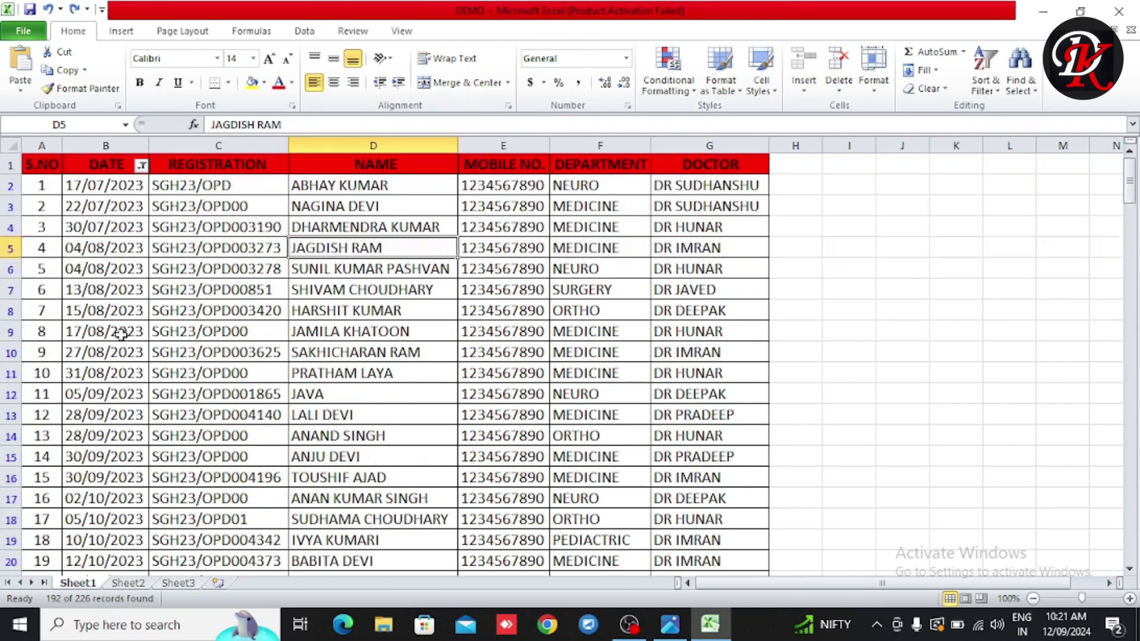
left_click(141, 165)
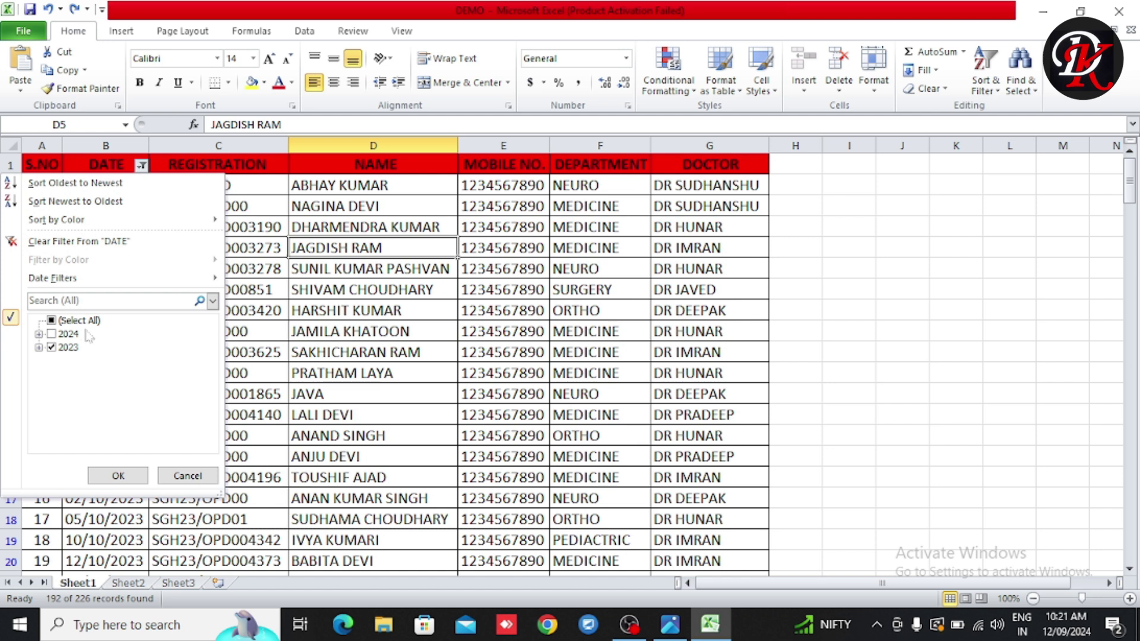
left_click(118, 476)
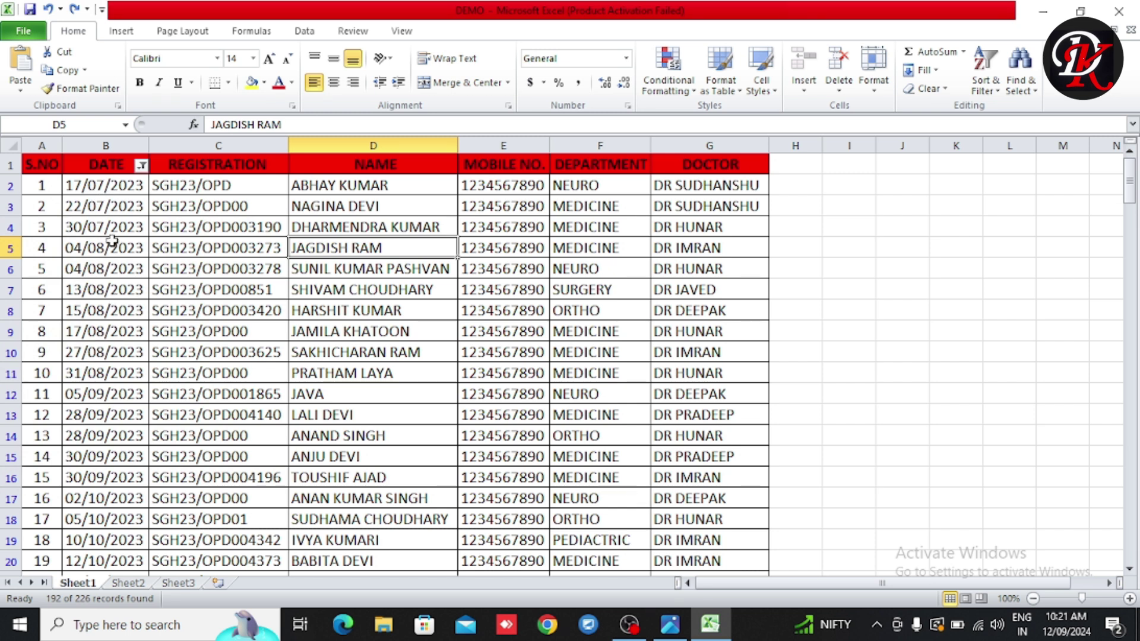
scroll(106, 398, "down", 3)
scroll(110, 398, "down", 13)
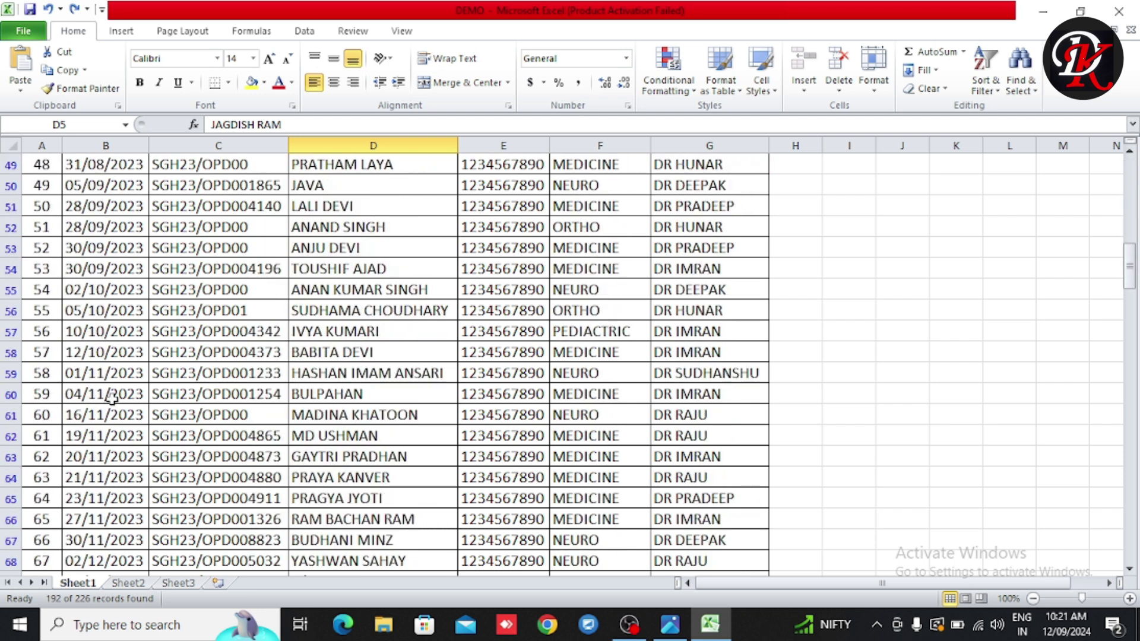
scroll(134, 362, "down", 3)
scroll(119, 344, "down", 3)
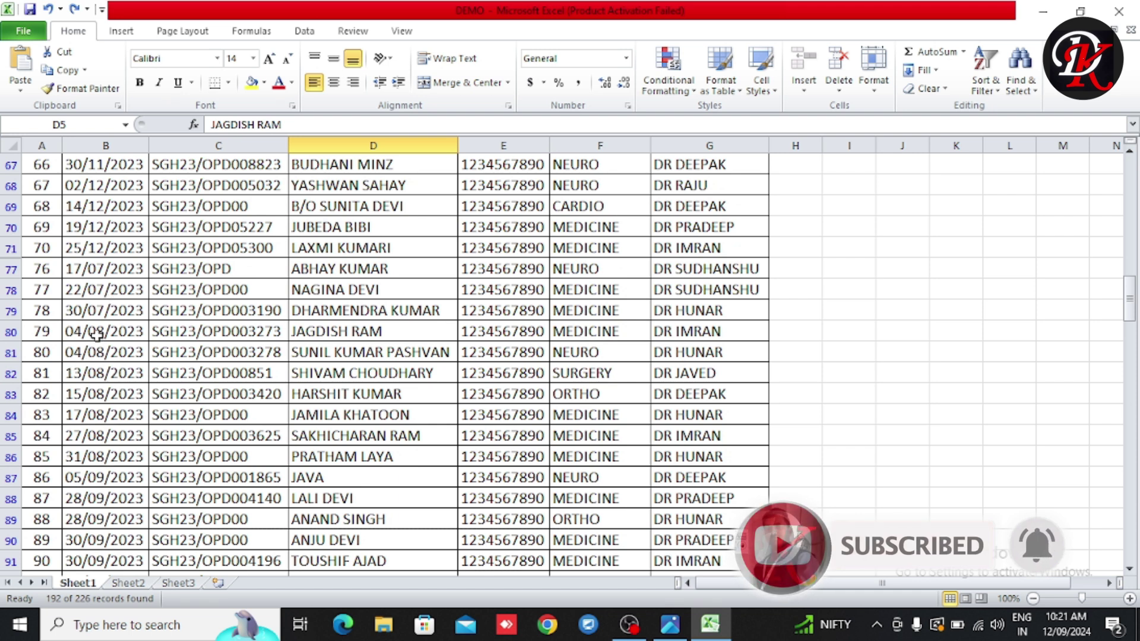
scroll(118, 222, "up", 9)
scroll(117, 222, "up", 13)
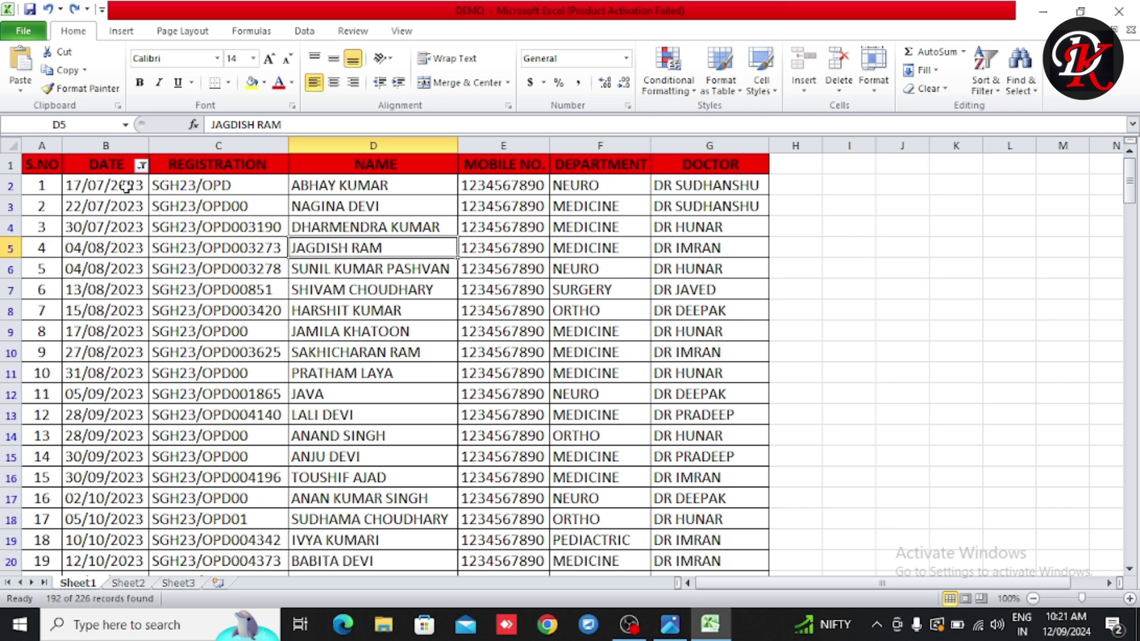
Select the table from the header row to the last patient and open the print preview with Ctrl+P.
left_click_drag(49, 187, 713, 310)
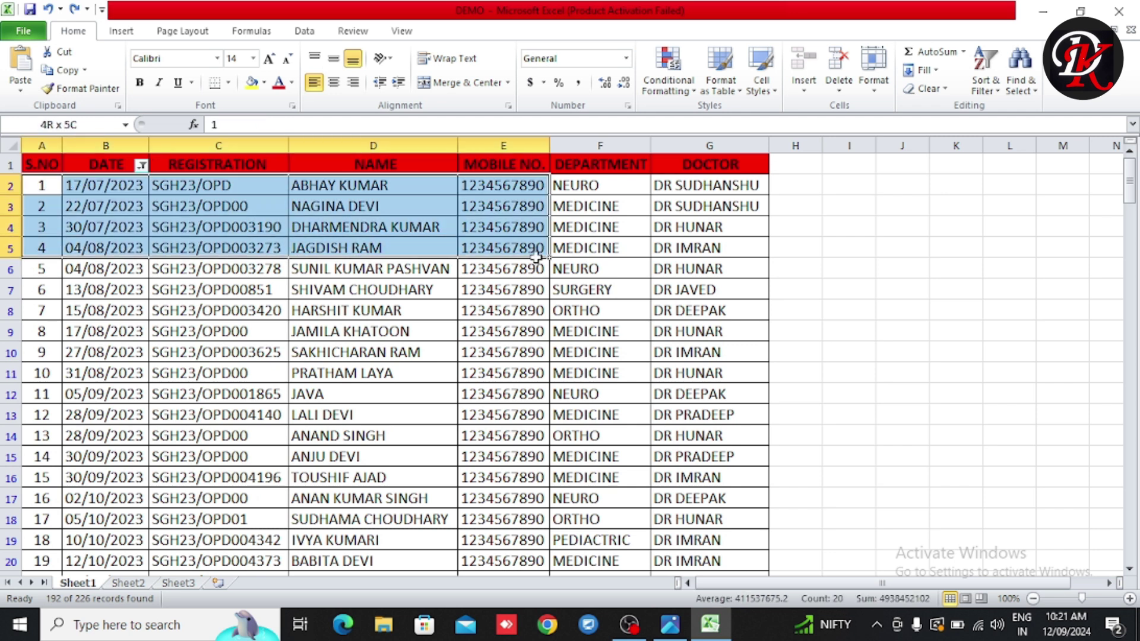
left_click_drag(41, 164, 710, 636)
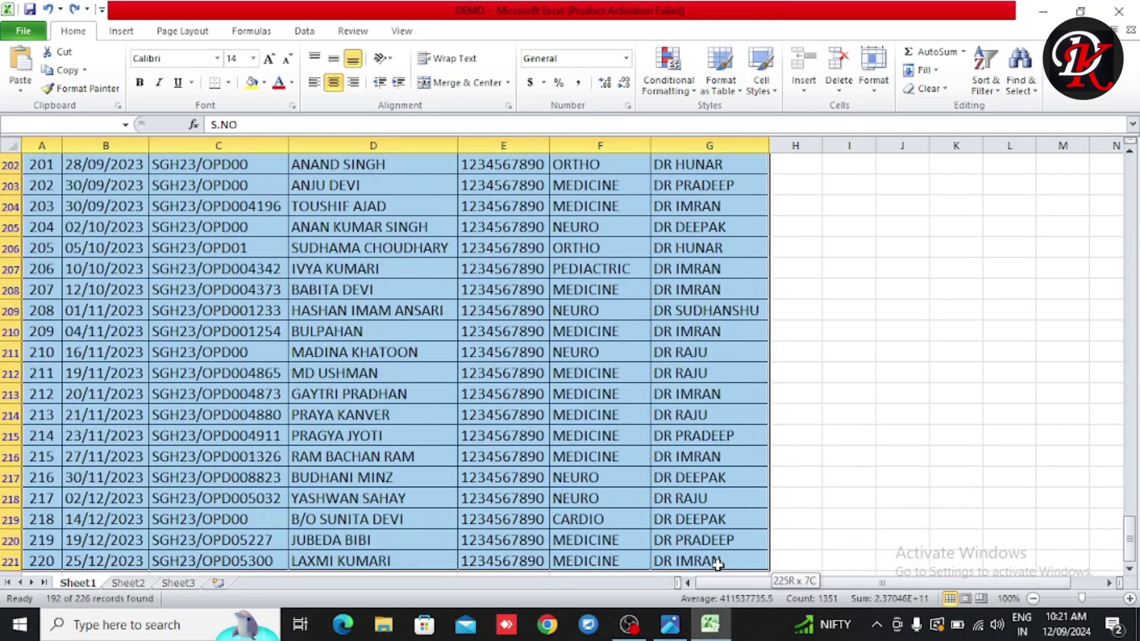
left_click_drag(710, 637, 718, 564)
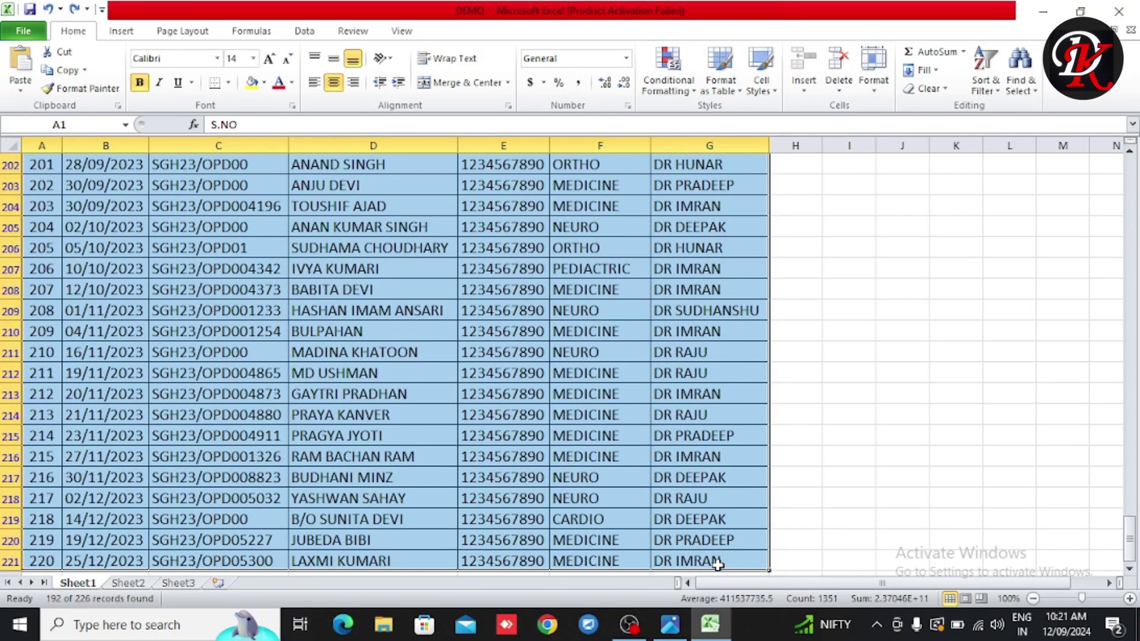
key("ctrl+p")
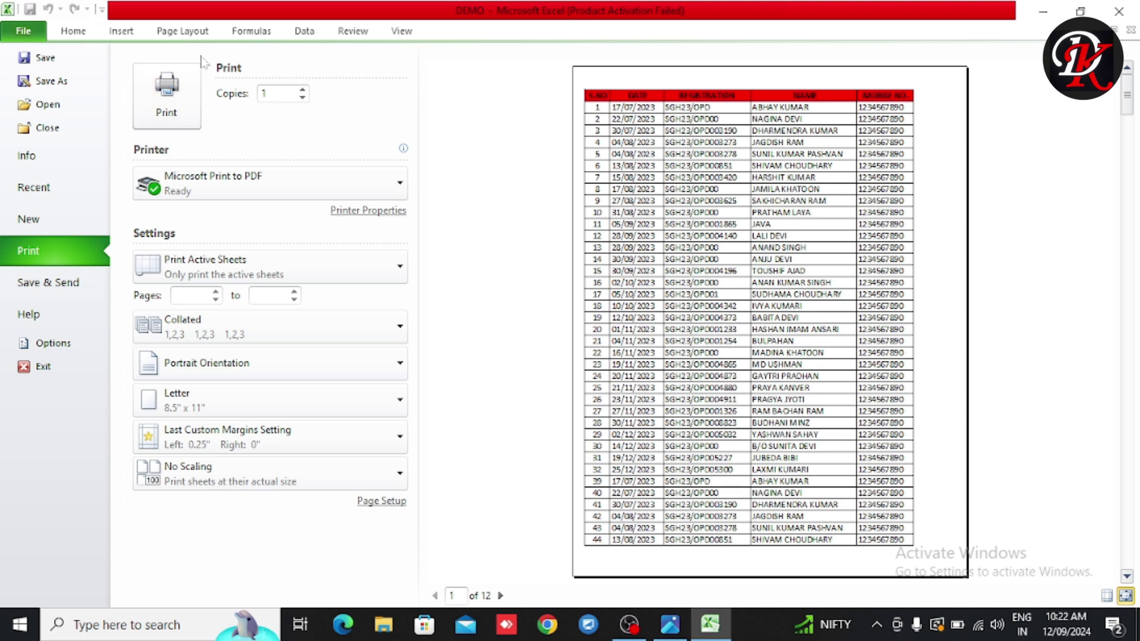
Leave the 12-page print preview with Esc and scroll back to the top of the sheet.
key("Escape")
scroll(342, 285, "up", 20)
scroll(338, 297, "up", 20)
scroll(336, 306, "up", 12)
Check dates in column B, select the DATE column, and open its AutoFilter dropdown.
left_click(218, 252)
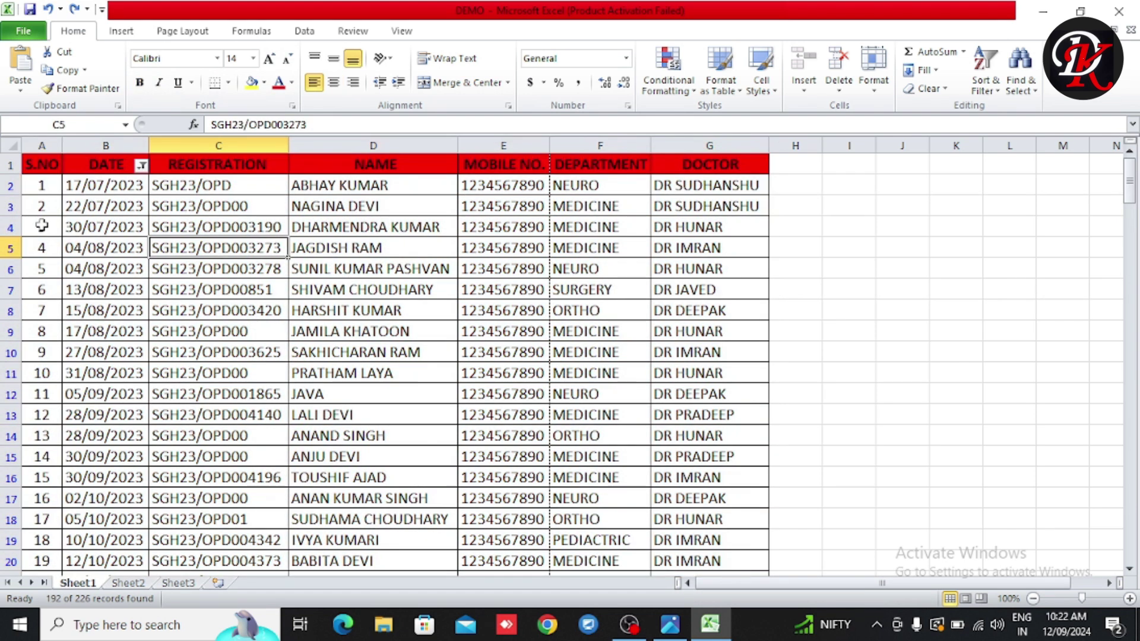
left_click(93, 188)
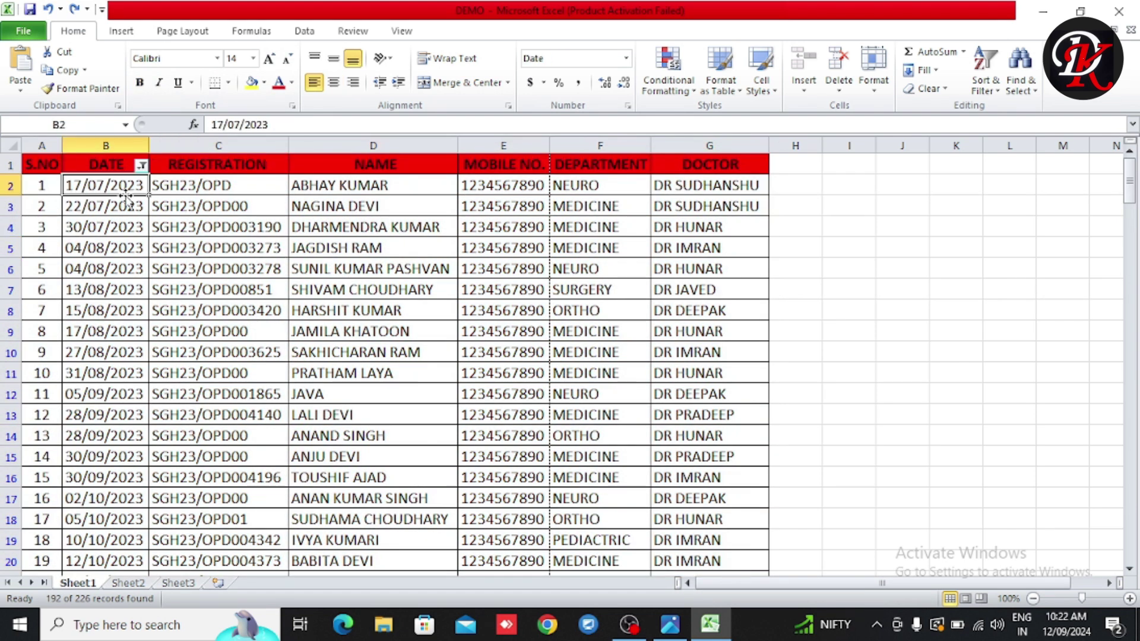
left_click_drag(117, 187, 125, 556)
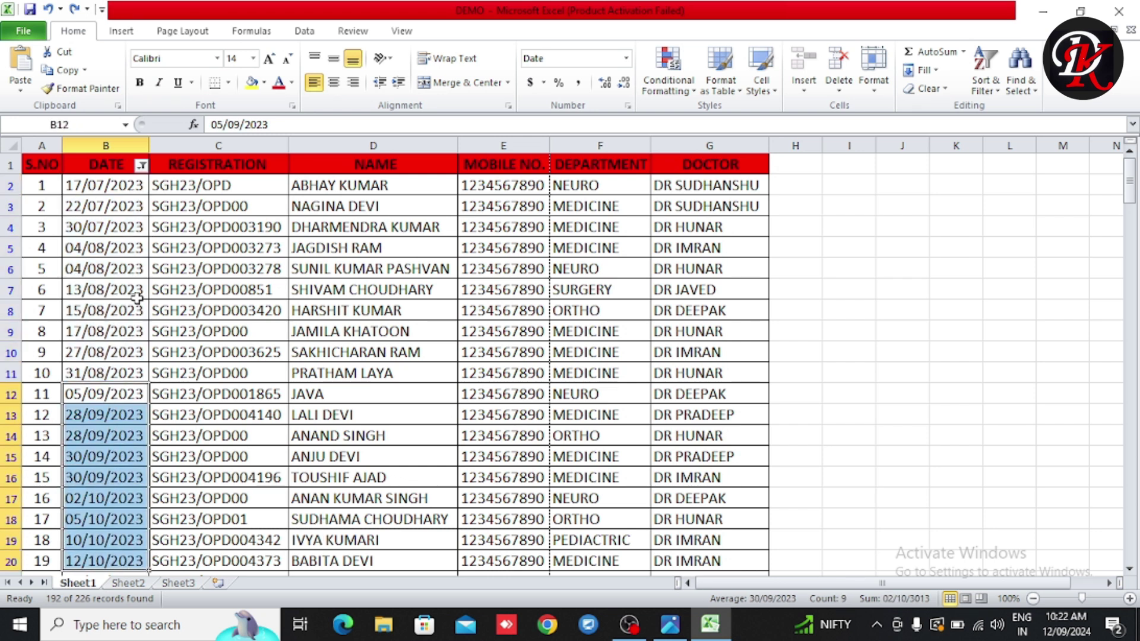
left_click(113, 271)
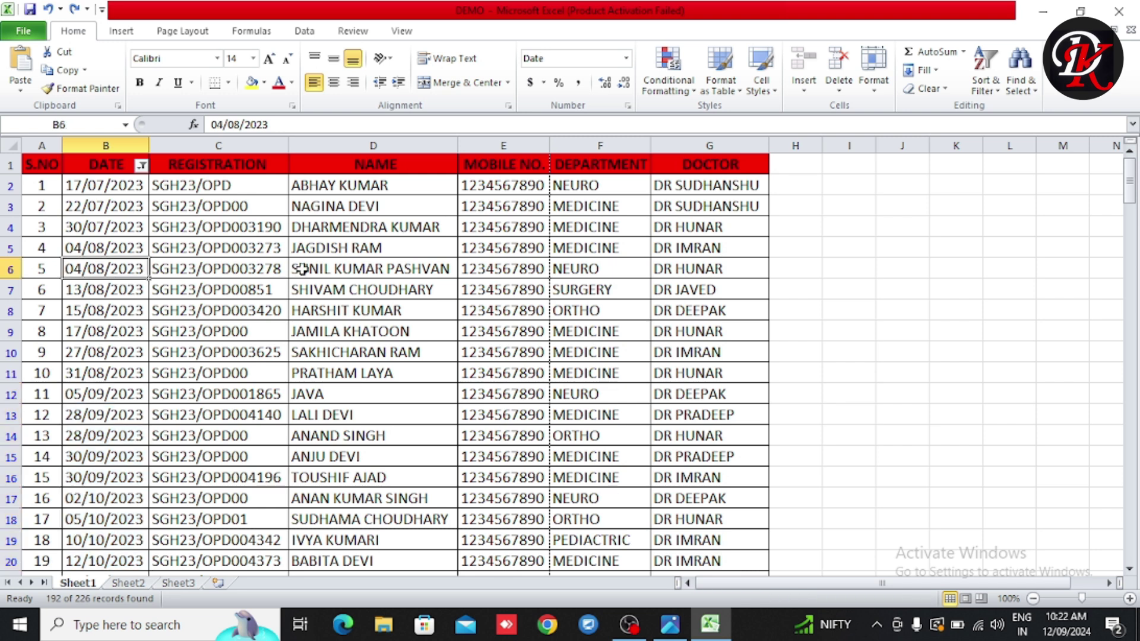
left_click(142, 166)
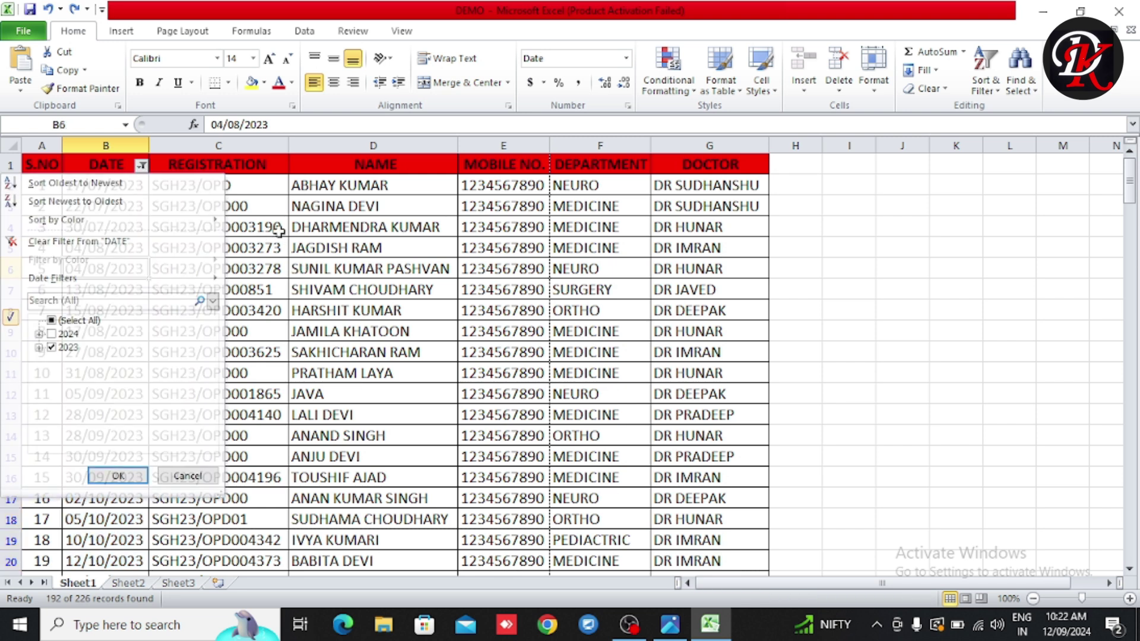
left_click(105, 146)
left_click(143, 166)
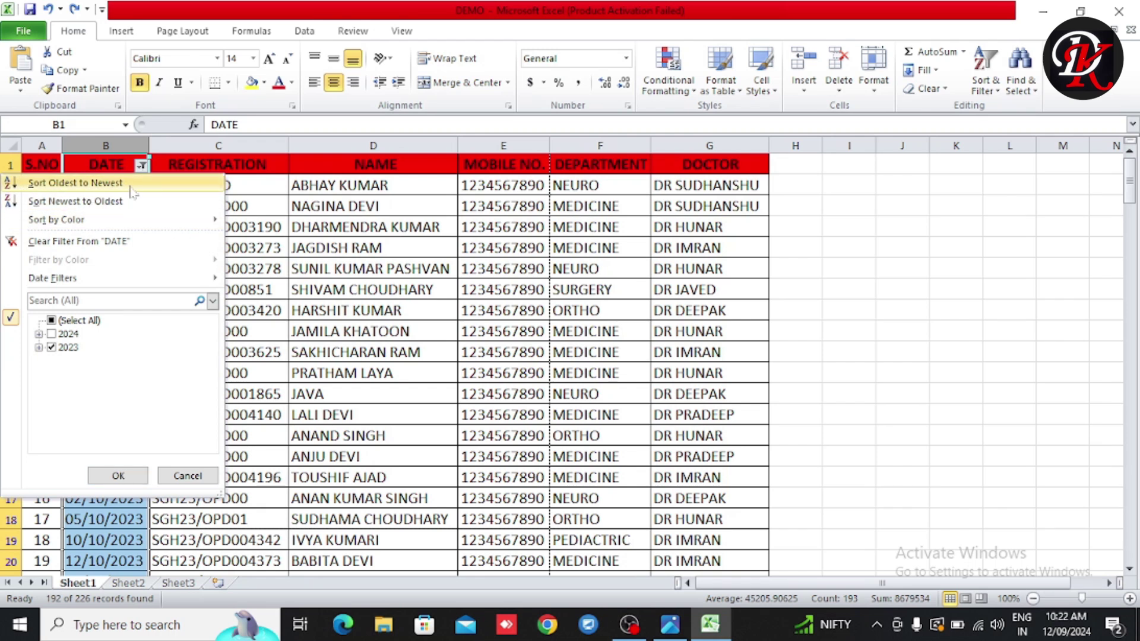
Sort DATE oldest to newest with the selection expanded to whole rows, then return to B2.
left_click(78, 183)
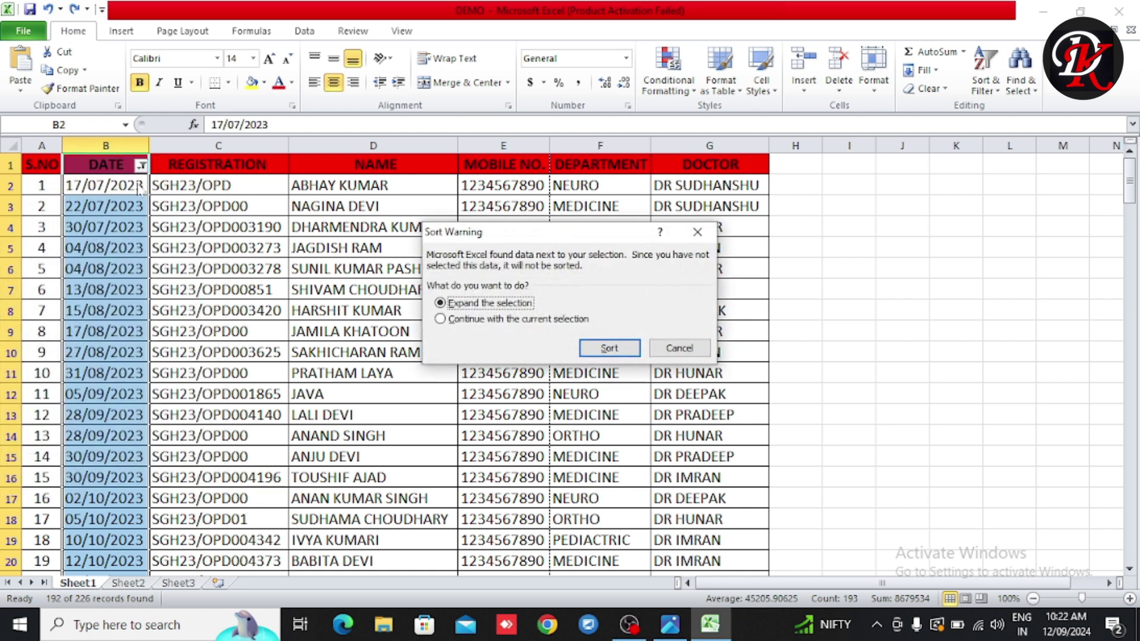
key("Return")
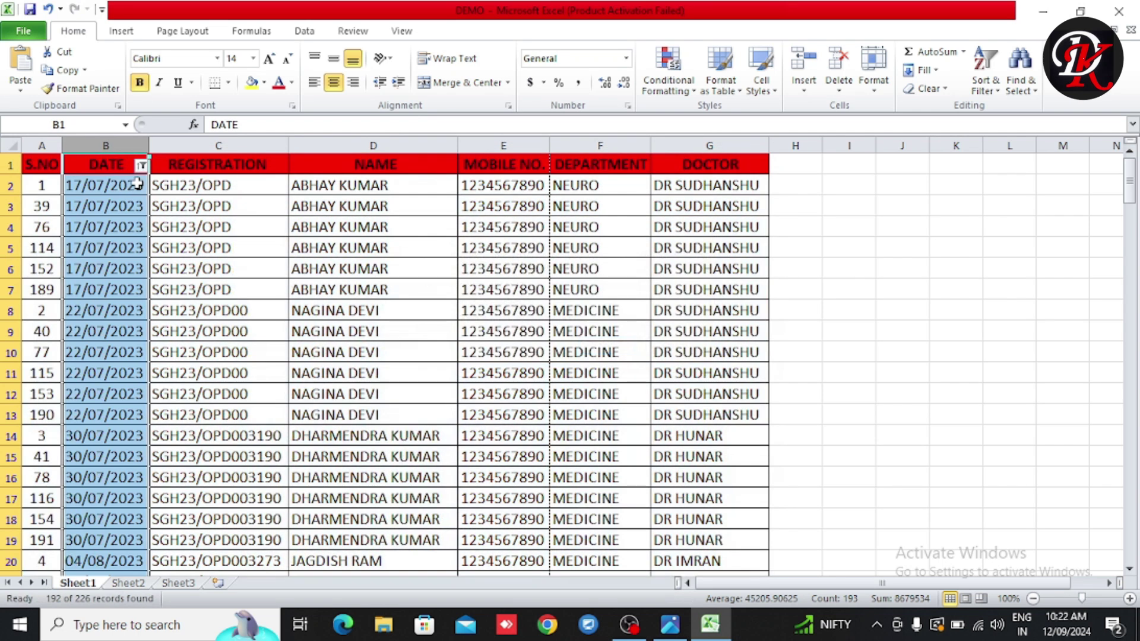
left_click(215, 221)
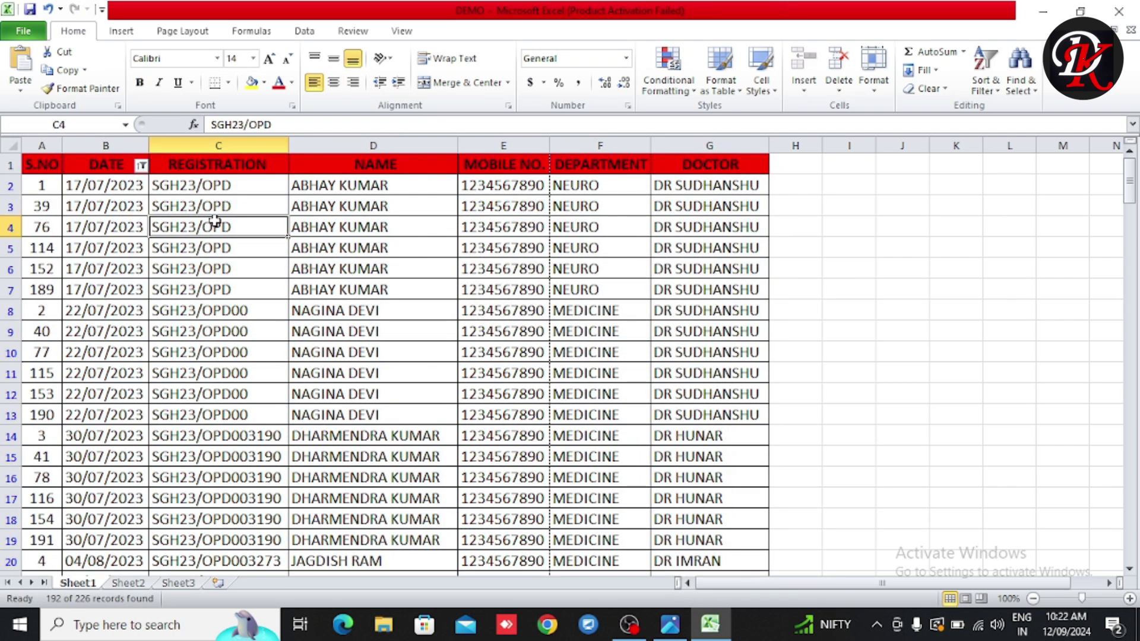
left_click(96, 186)
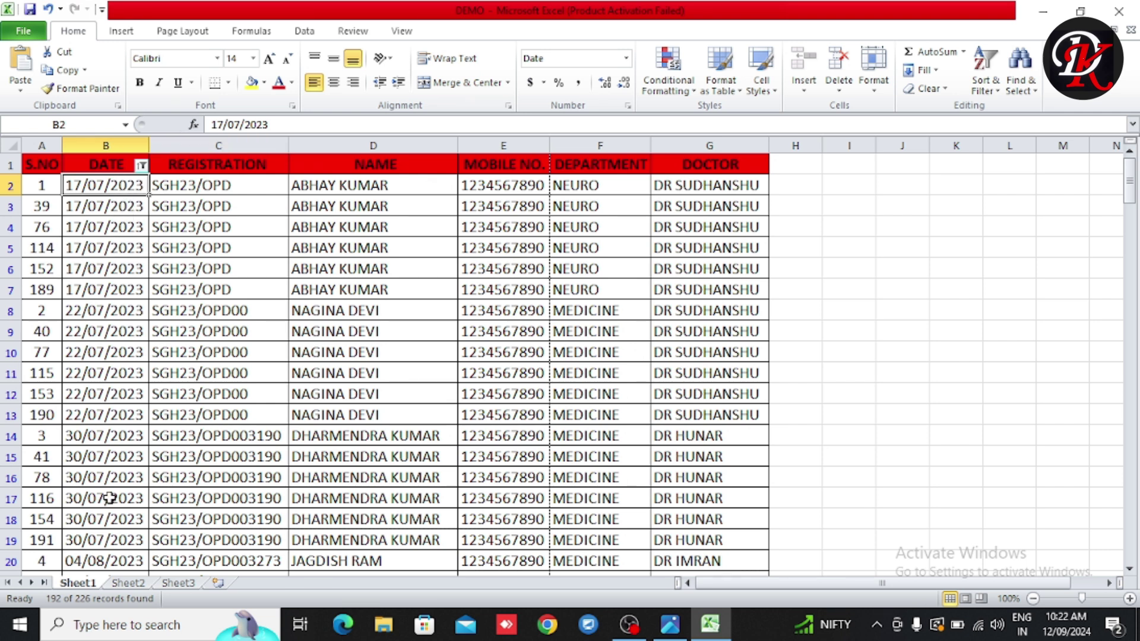
mouse_move(1132, 188)
left_mouse_down()
mouse_move(1131, 540)
mouse_move(1130, 178)
left_mouse_up()
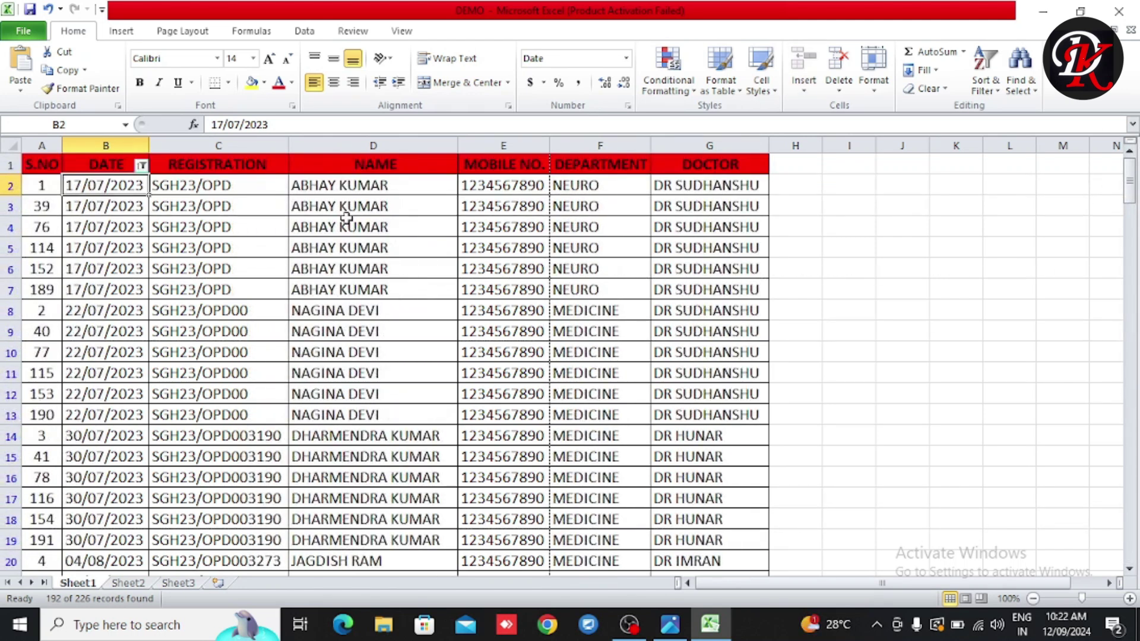
mouse_move(100, 187)
left_mouse_down()
mouse_move(126, 355)
mouse_move(132, 541)
left_mouse_up()
scroll(254, 458, "down", 3)
scroll(254, 458, "down", 3)
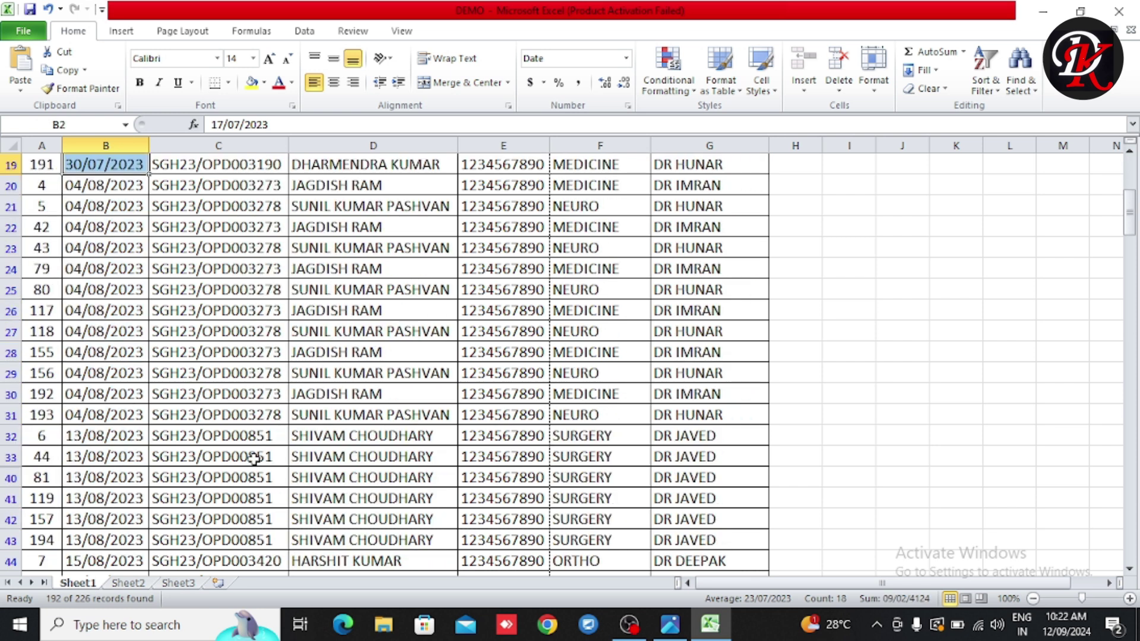
left_click_drag(118, 185, 119, 569)
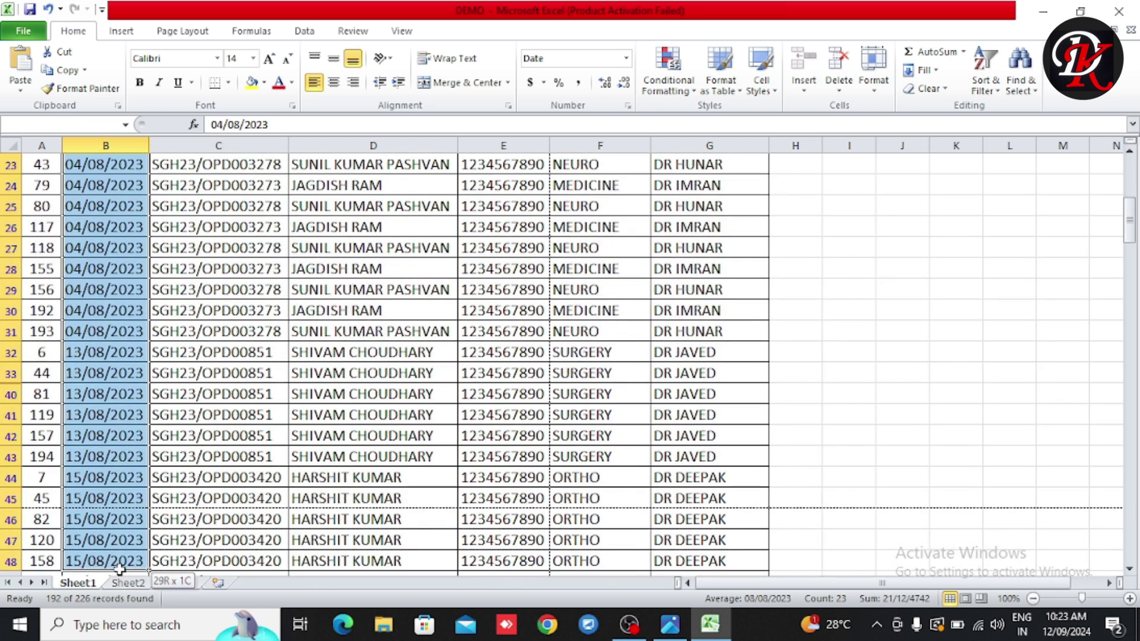
scroll(352, 417, "down", 8)
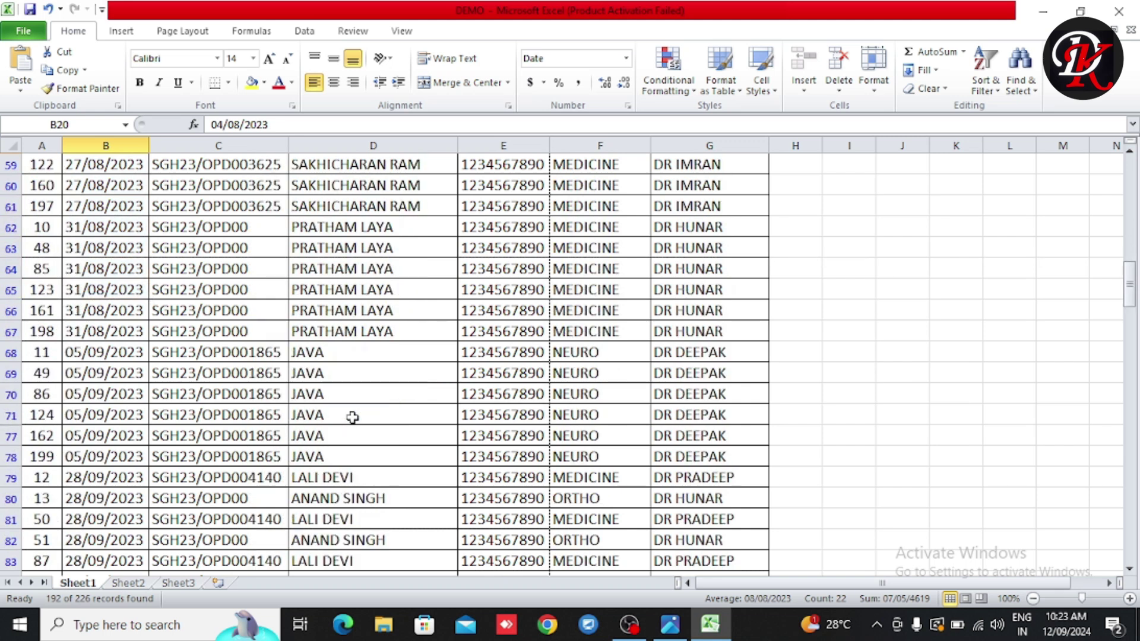
scroll(352, 418, "down", 3)
scroll(160, 392, "down", 2)
scroll(160, 392, "down", 20)
scroll(161, 392, "down", 13)
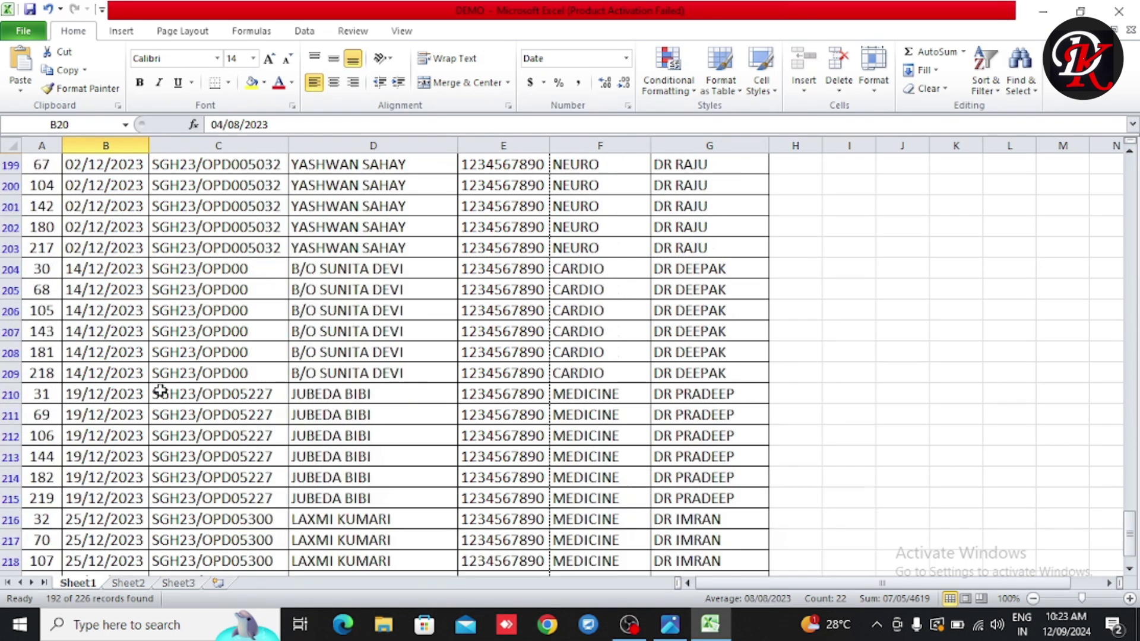
scroll(281, 350, "down", 15)
scroll(549, 348, "up", 12)
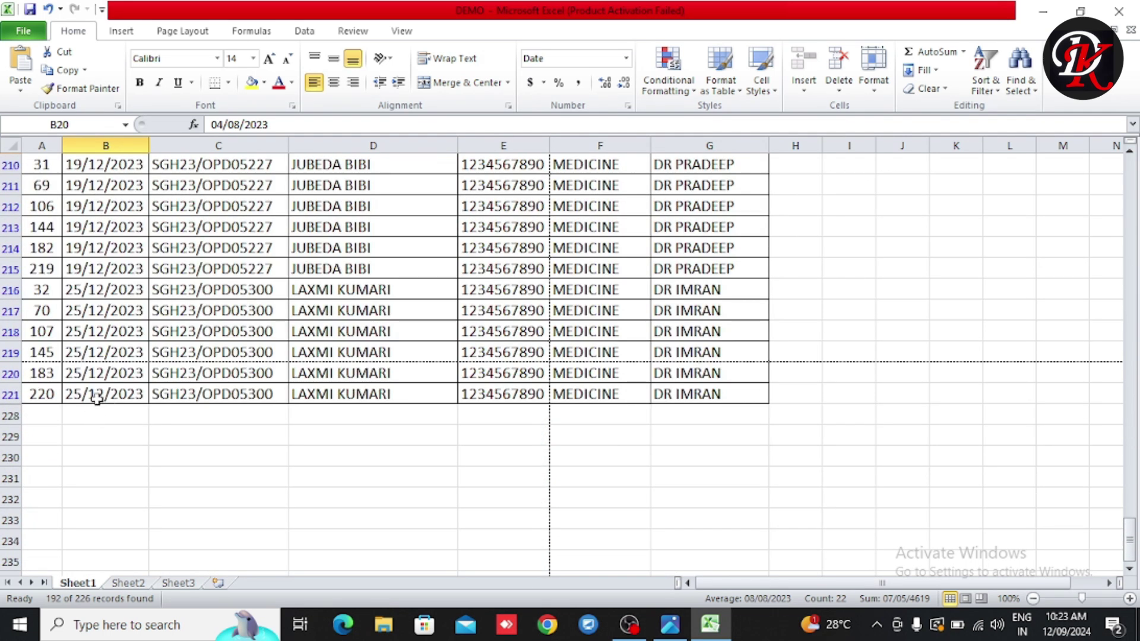
scroll(96, 399, "up", 3)
scroll(97, 399, "up", 5)
scroll(97, 399, "up", 4)
scroll(97, 399, "up", 3)
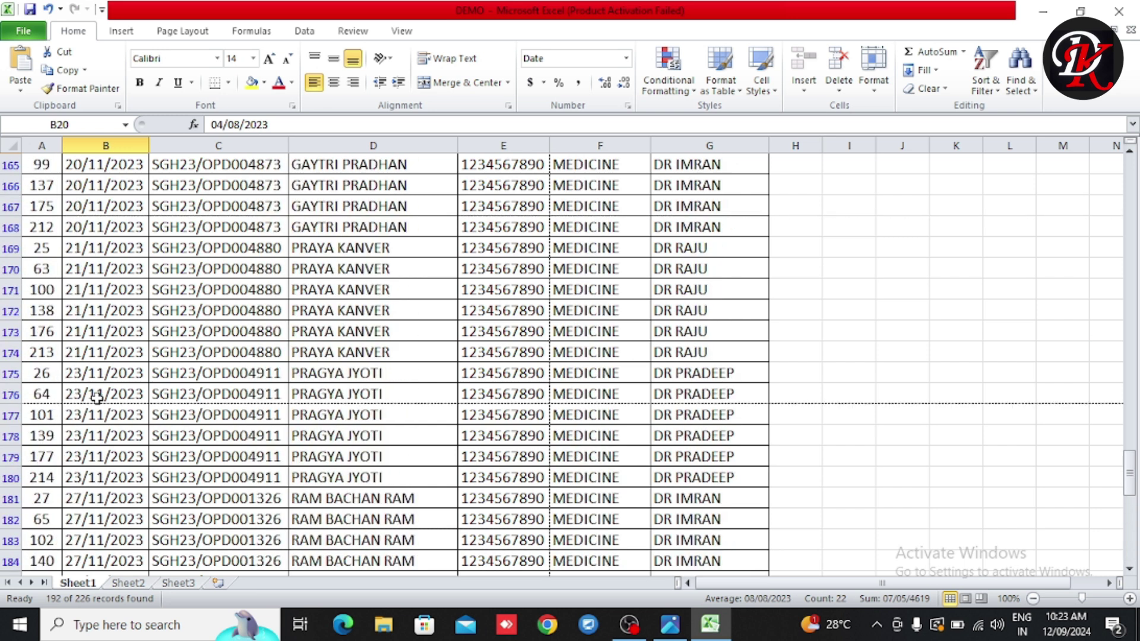
scroll(97, 399, "up", 3)
scroll(97, 399, "up", 5)
scroll(96, 399, "up", 3)
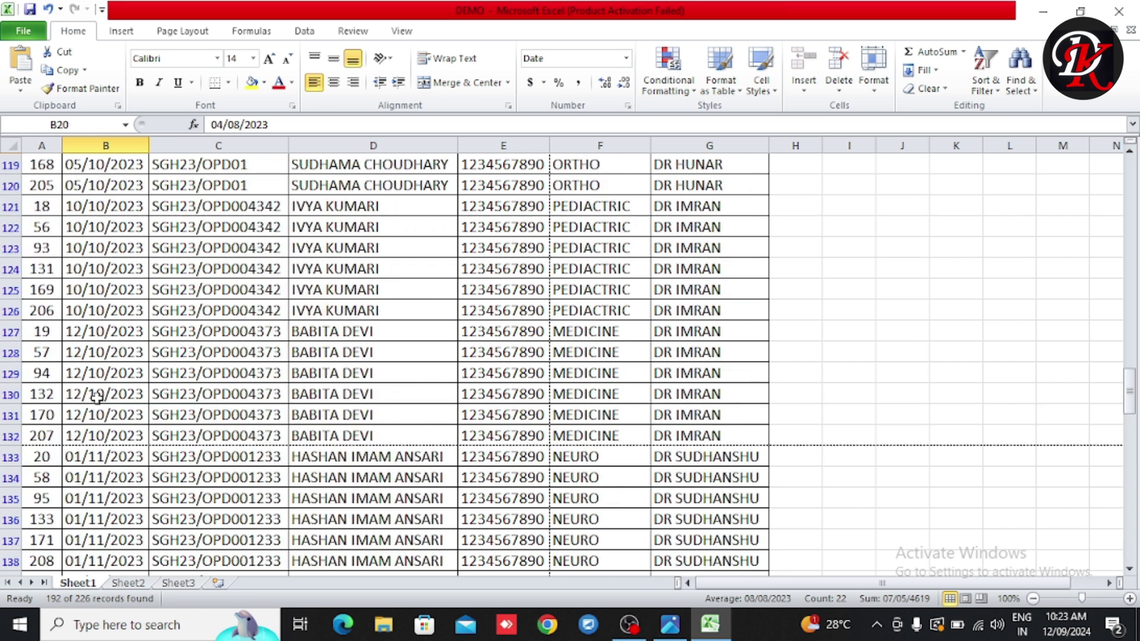
scroll(97, 399, "up", 6)
scroll(97, 399, "up", 6)
scroll(104, 392, "up", 6)
scroll(107, 389, "up", 5)
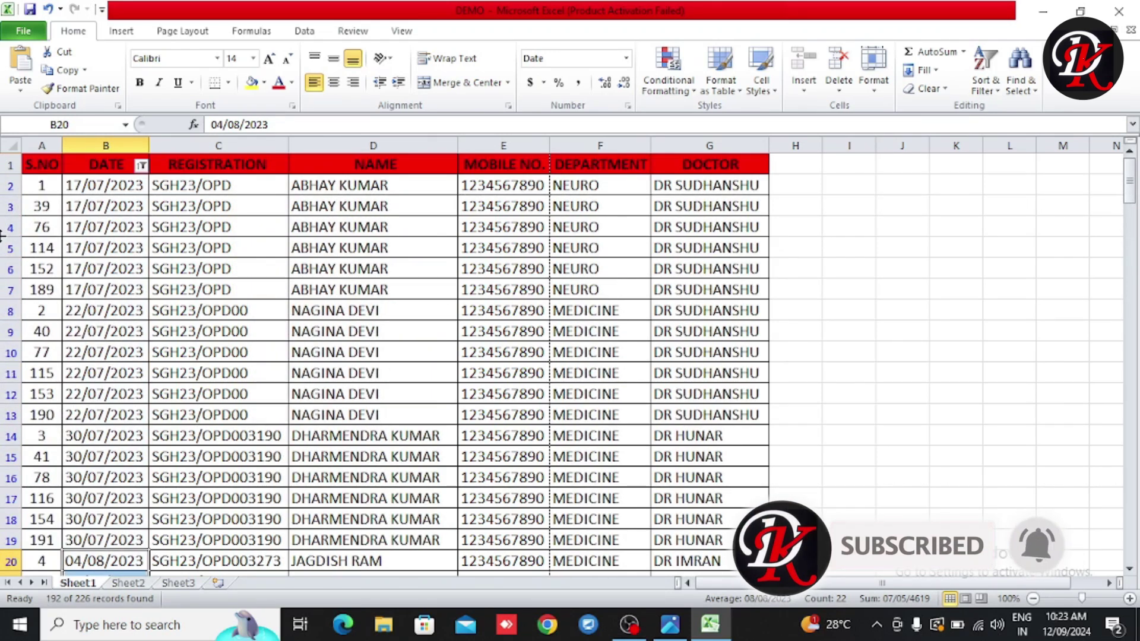
Check the serial numbers and dates, then undo the date sort with Ctrl+Z.
left_click_drag(47, 185, 37, 498)
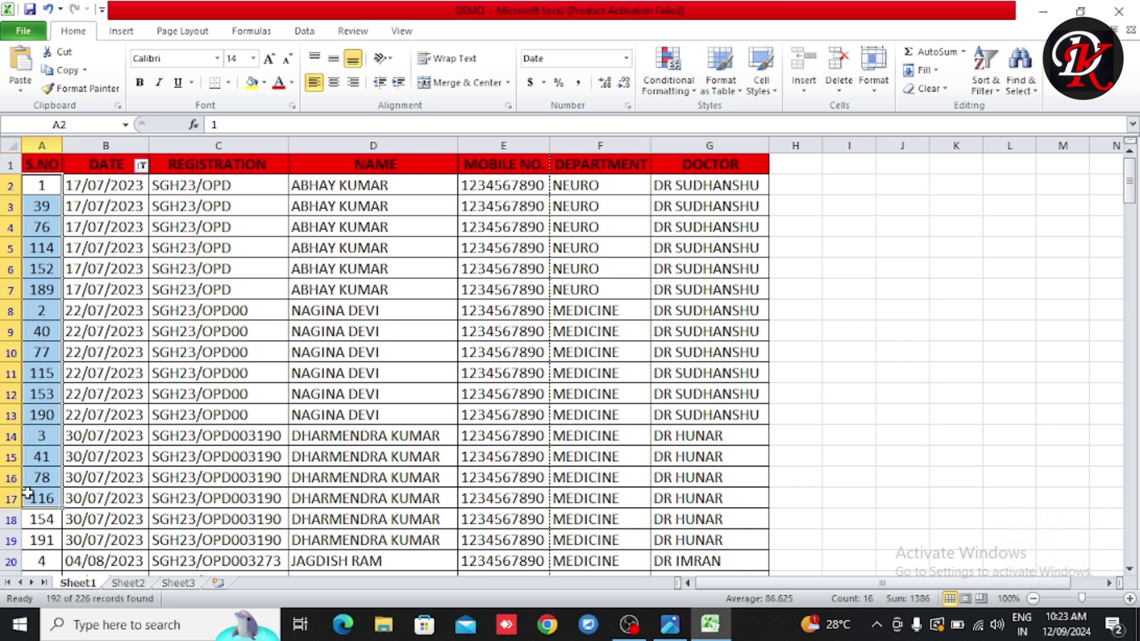
left_click_drag(105, 187, 112, 475)
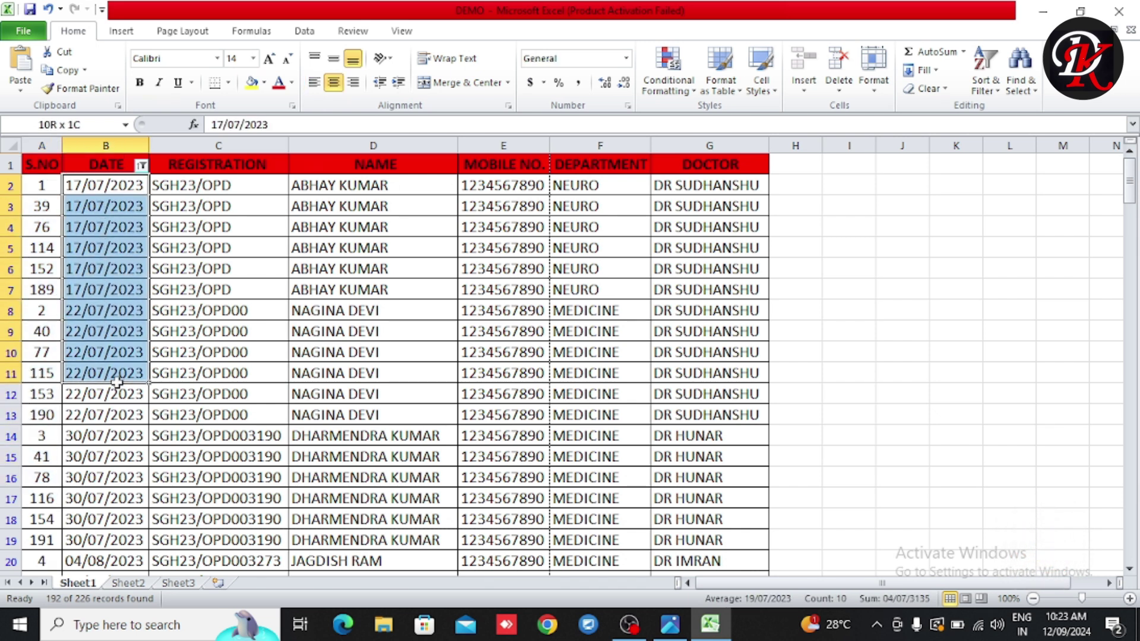
left_click(92, 212)
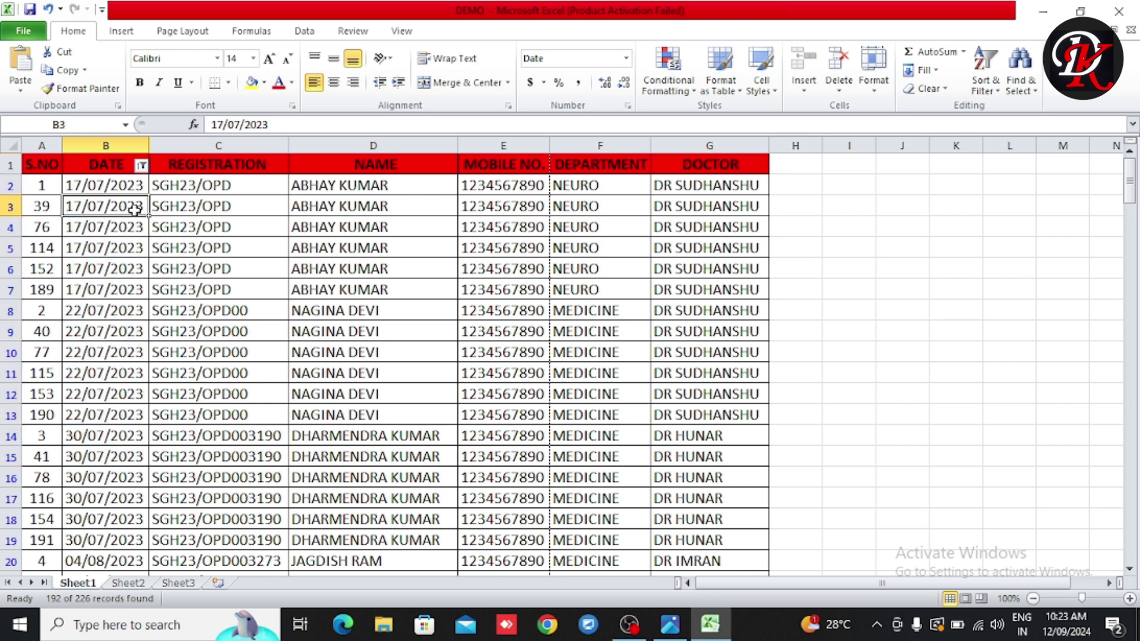
left_click(46, 208)
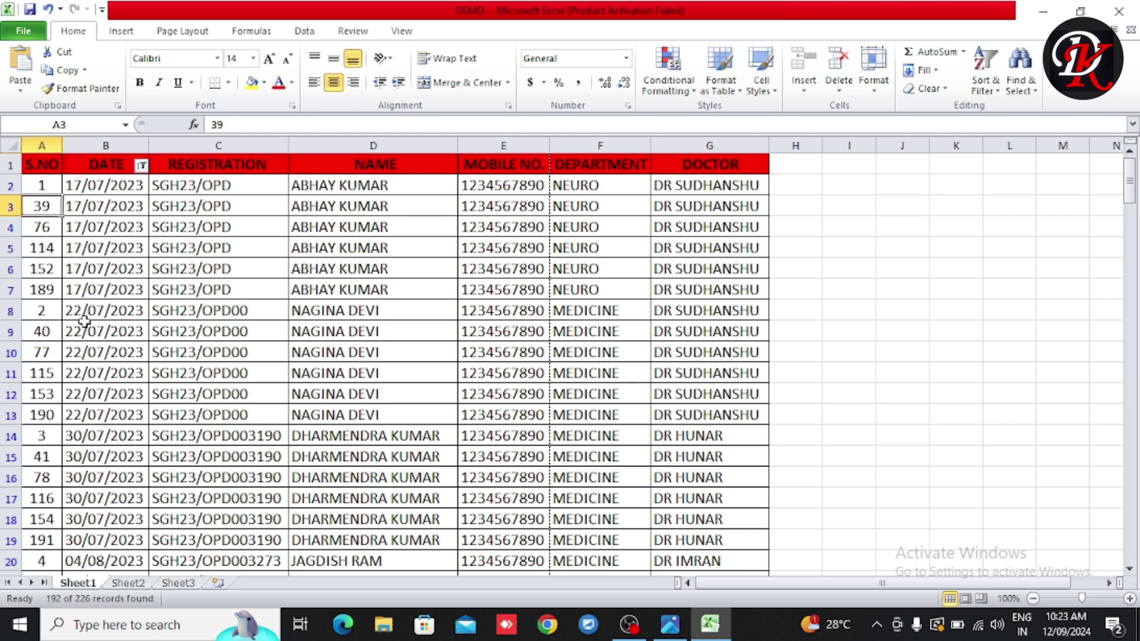
left_click_drag(99, 178, 122, 436)
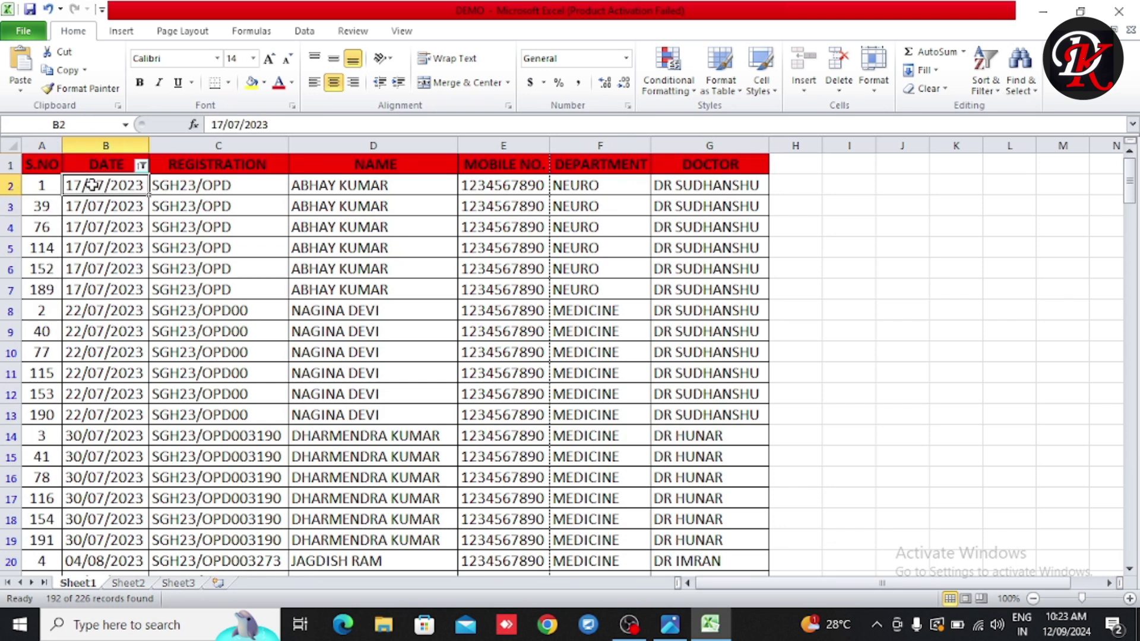
left_click(196, 310)
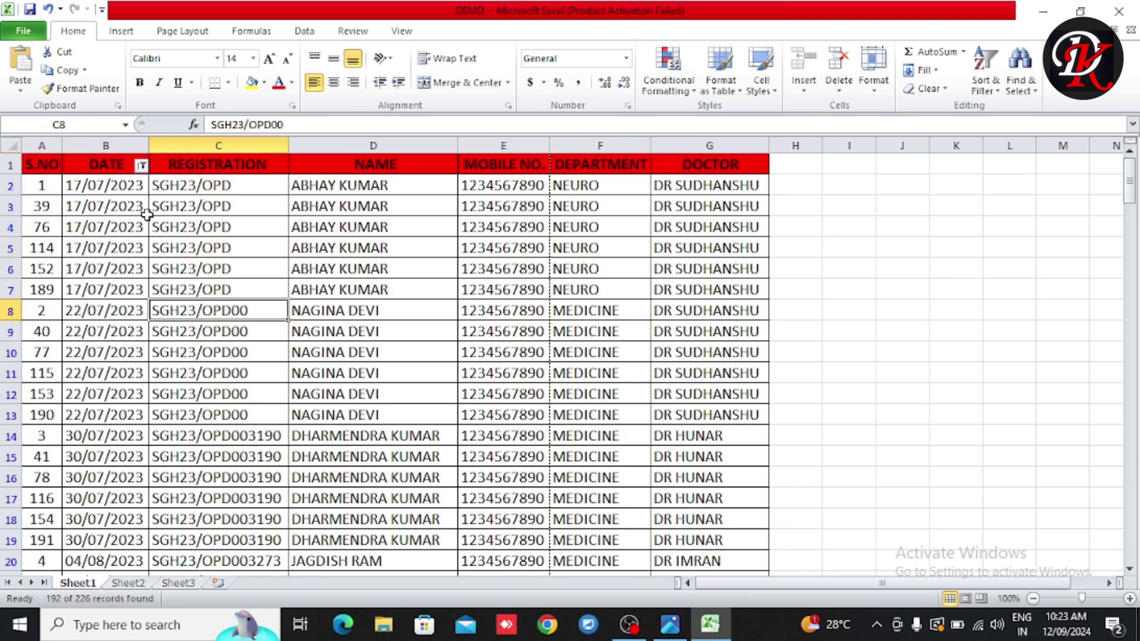
key("ctrl+z")
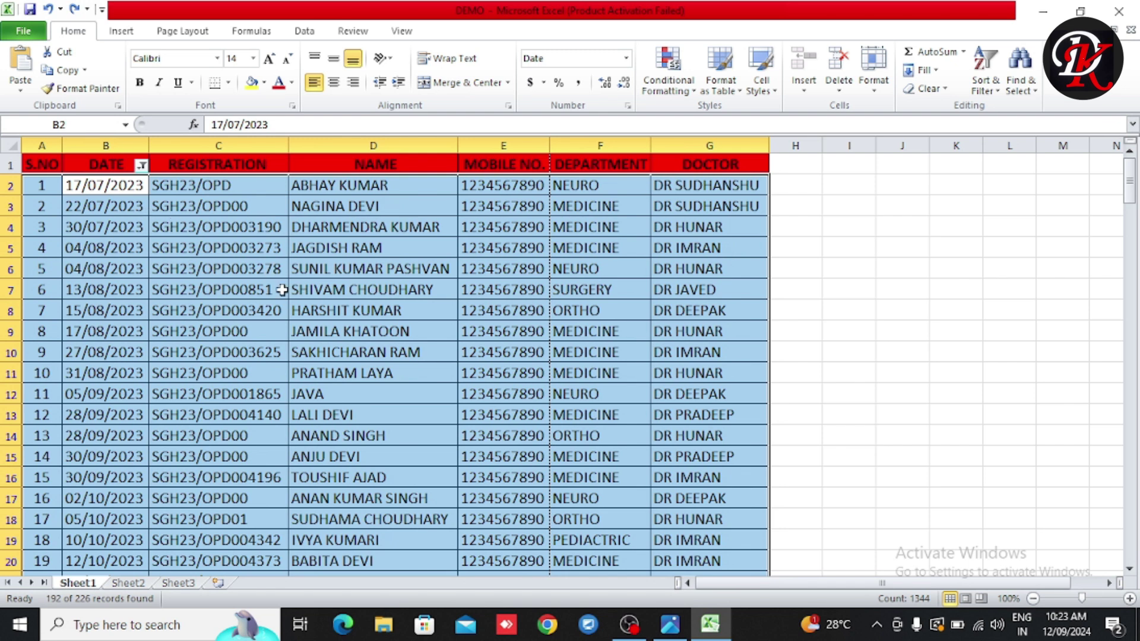
Select the DATE column and switch off its filter from Sort & Filter.
left_click(271, 249)
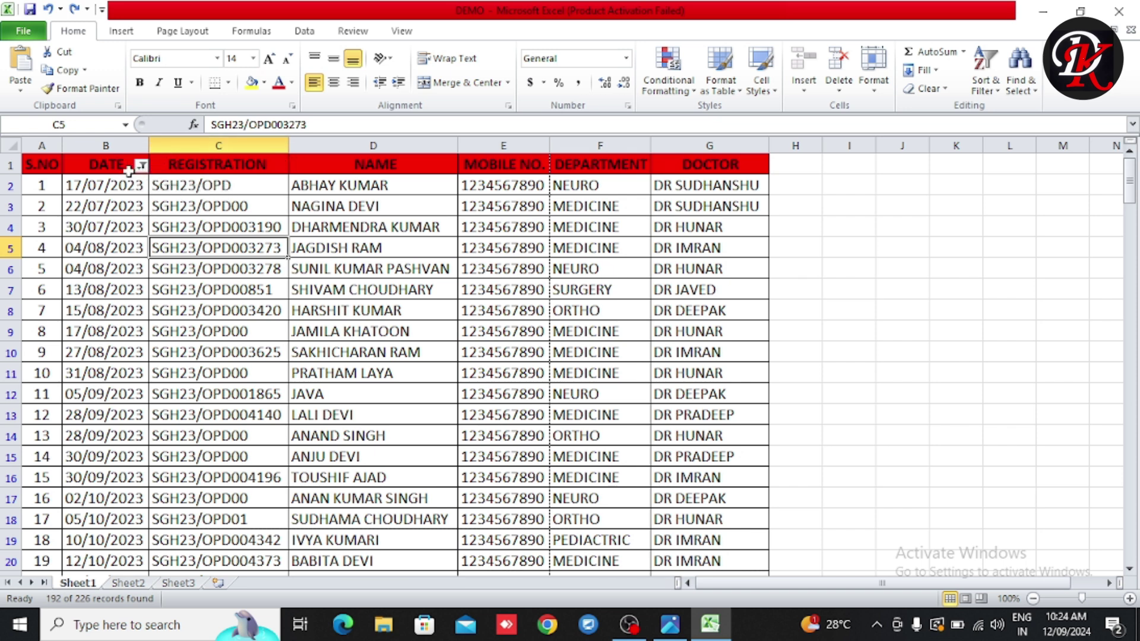
left_click(105, 144)
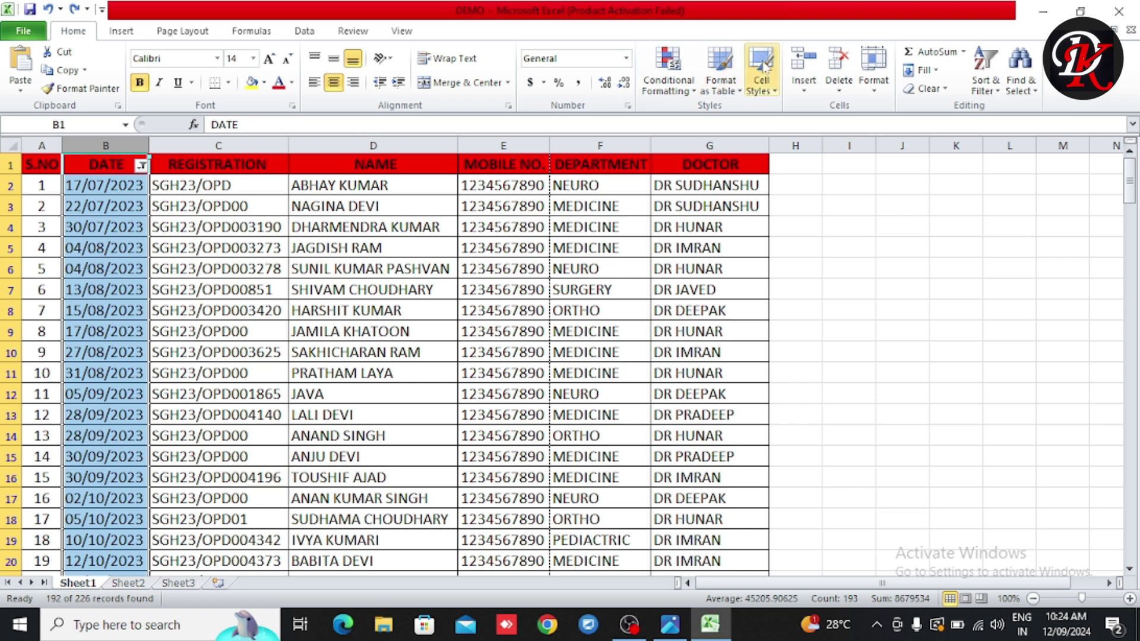
left_click(983, 83)
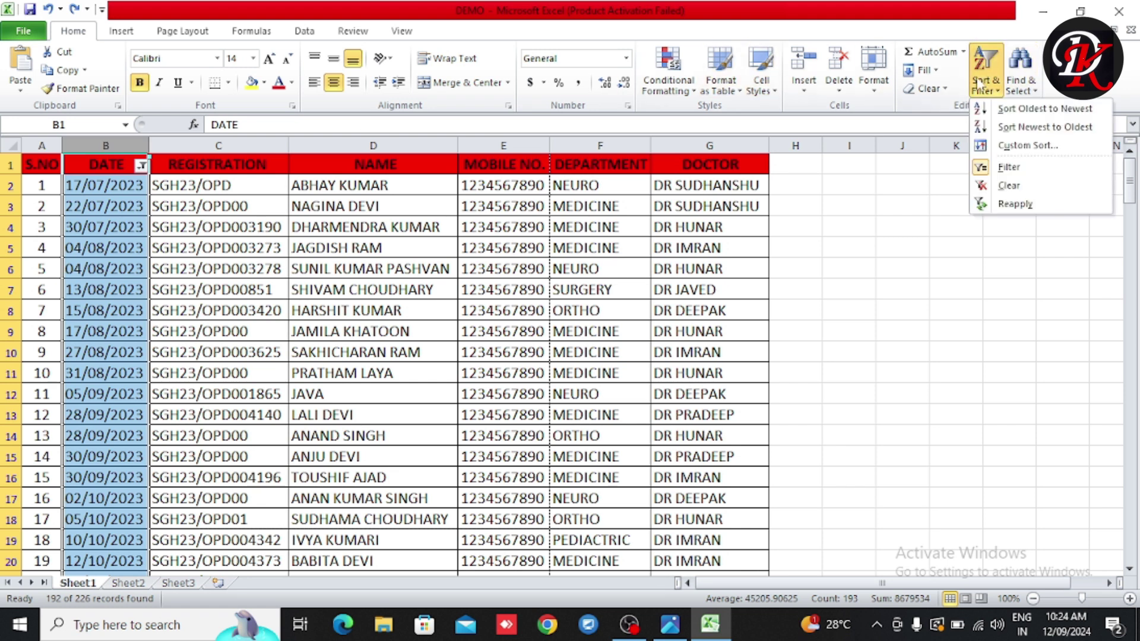
left_click(1008, 167)
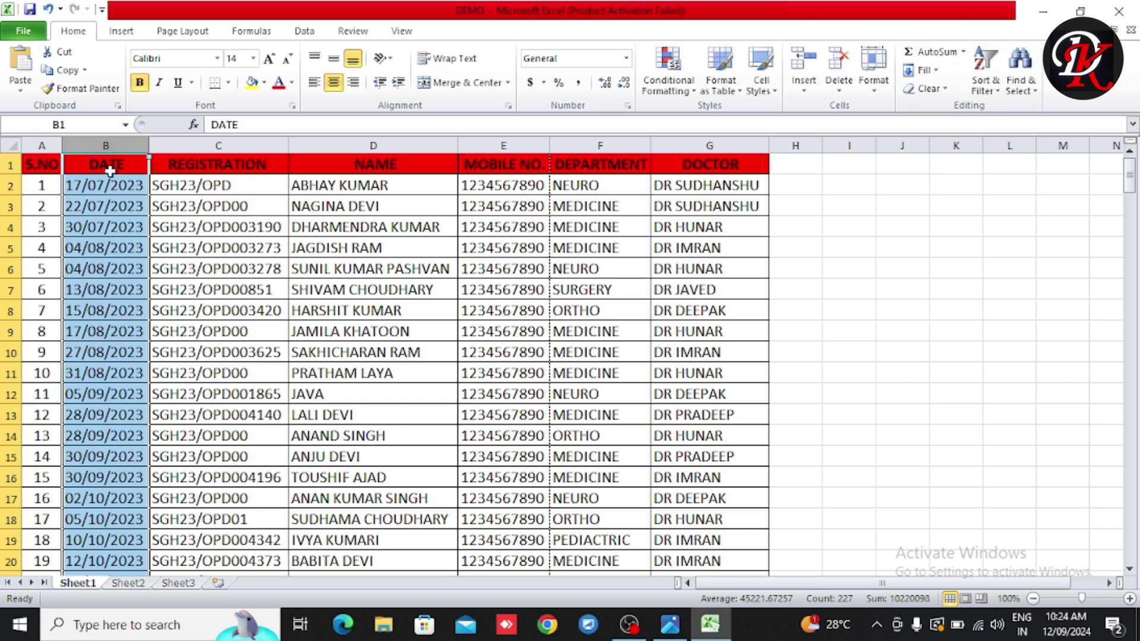
From a registration cell, reopen the Sort & Filter menu and dismiss it unchanged.
left_click(264, 202)
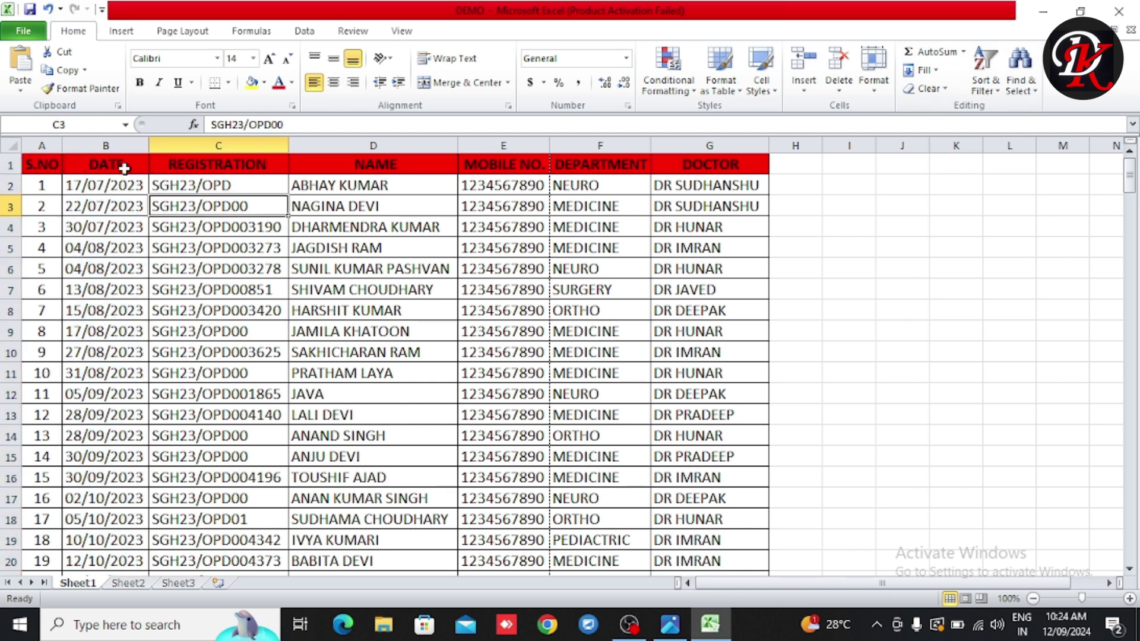
left_click(986, 81)
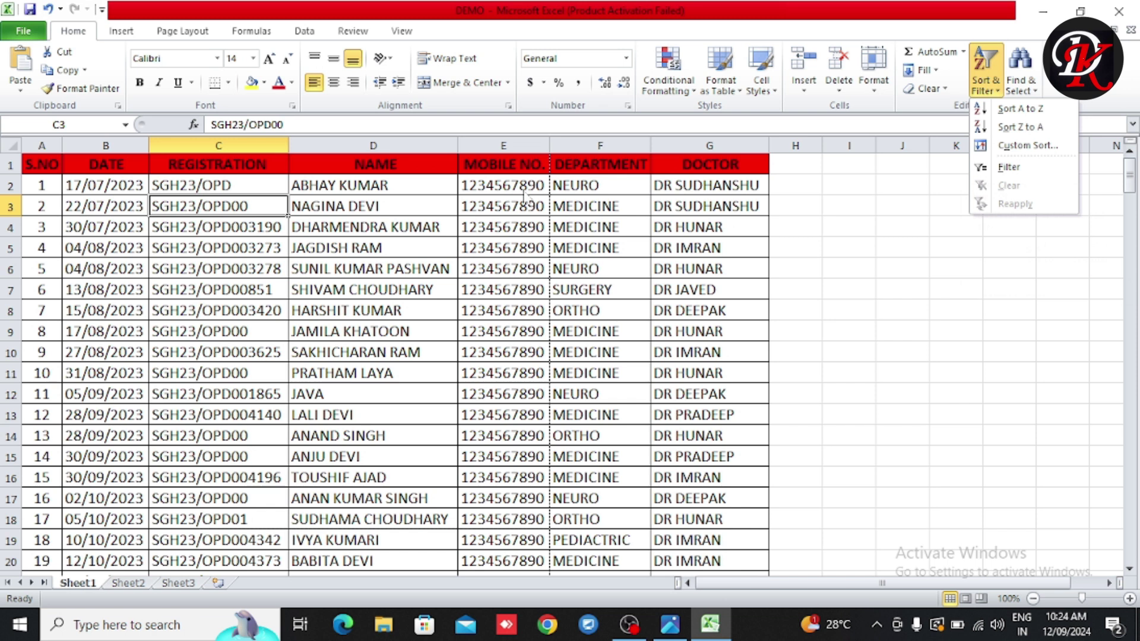
left_click(181, 207)
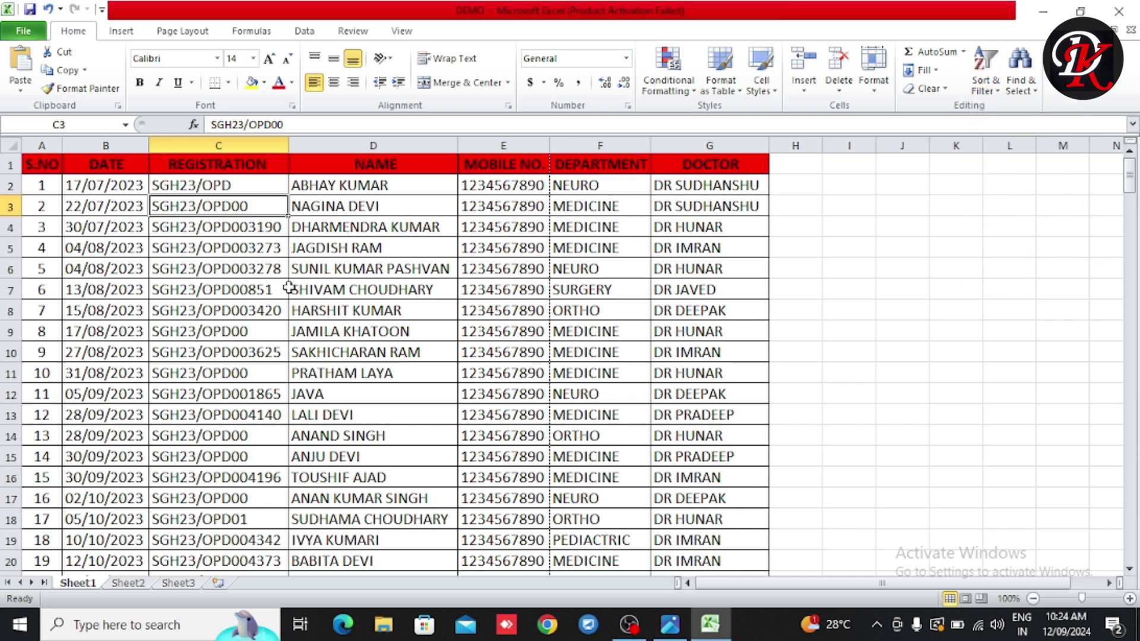
Turn on AutoFilter arrows for every header in row 1 with Ctrl+Shift+L.
key("ctrl+shift+l")
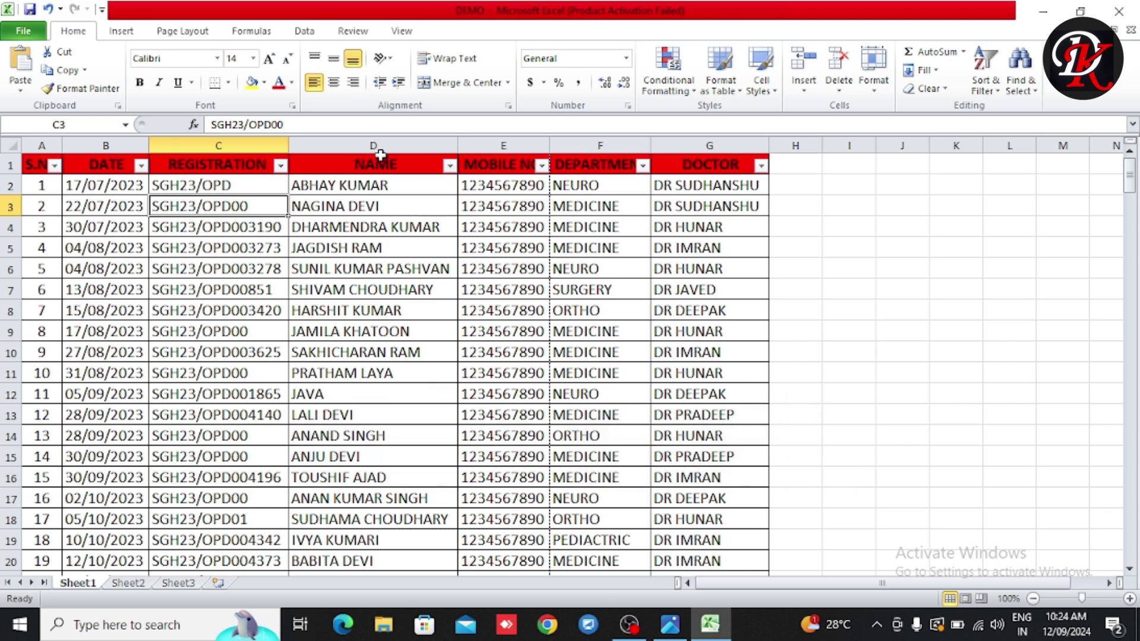
left_click(987, 69)
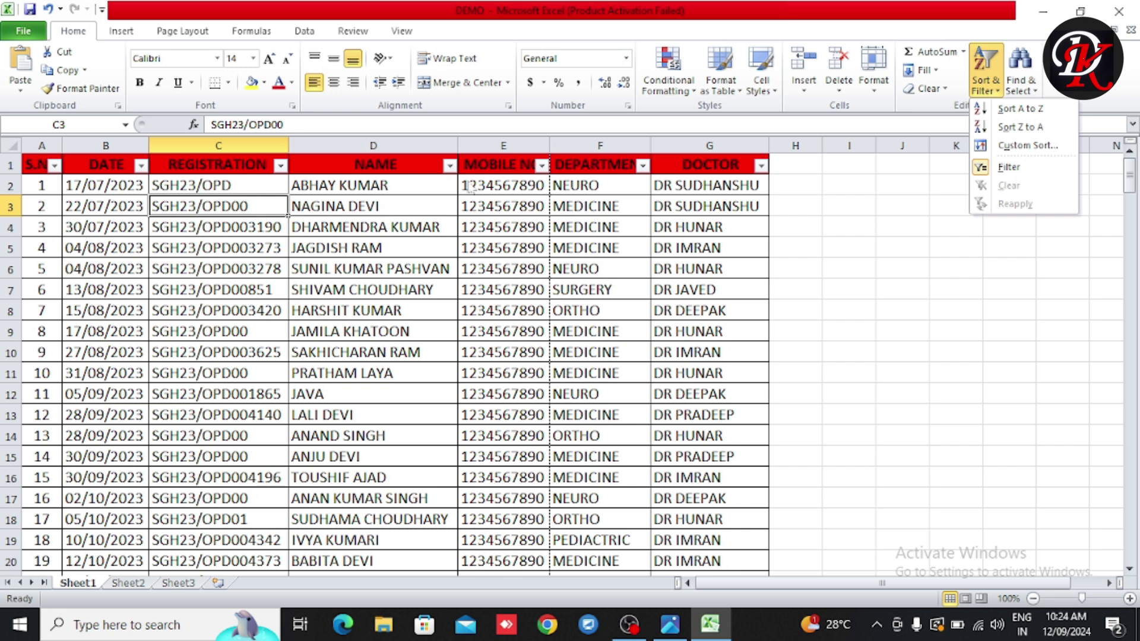
left_click(54, 167)
Check the S.NO, DATE, REGISTRATION, NAME, MOBILE NO and DEPARTMENT filter lists, then minimize Excel.
left_click(54, 167)
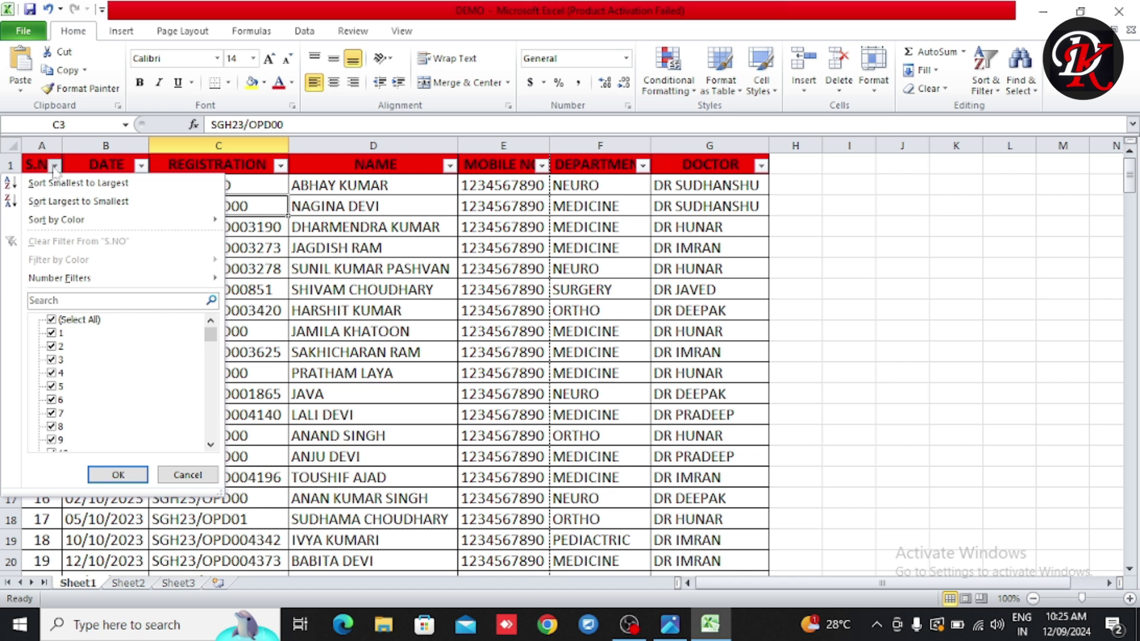
left_click(54, 166)
left_click(141, 166)
left_click(281, 166)
left_click(280, 166)
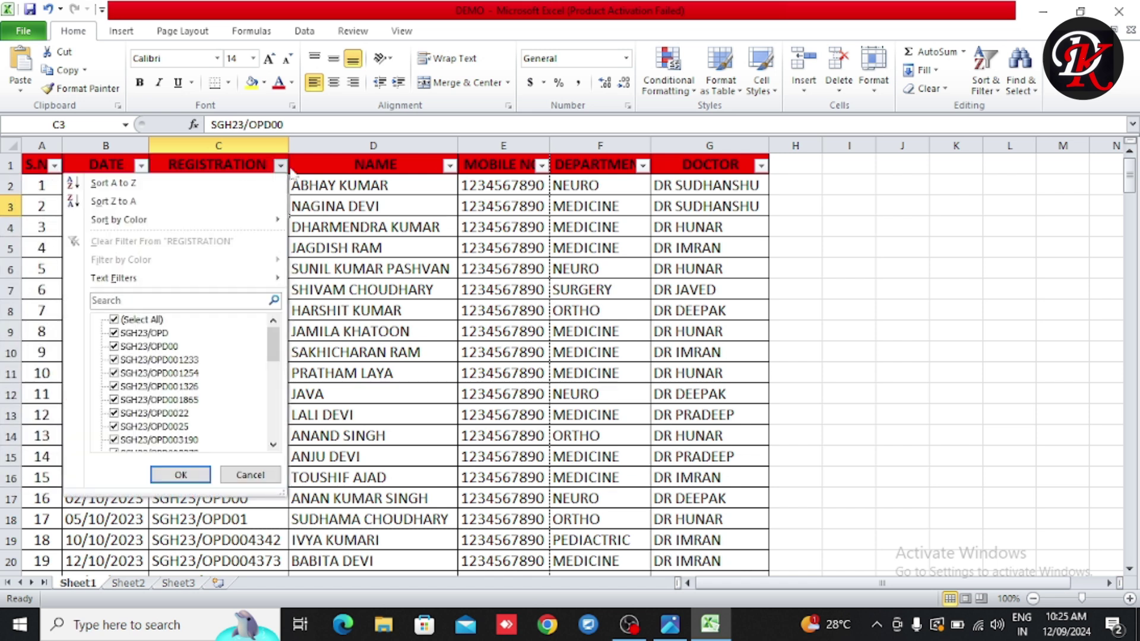
left_click(281, 166)
left_click(450, 166)
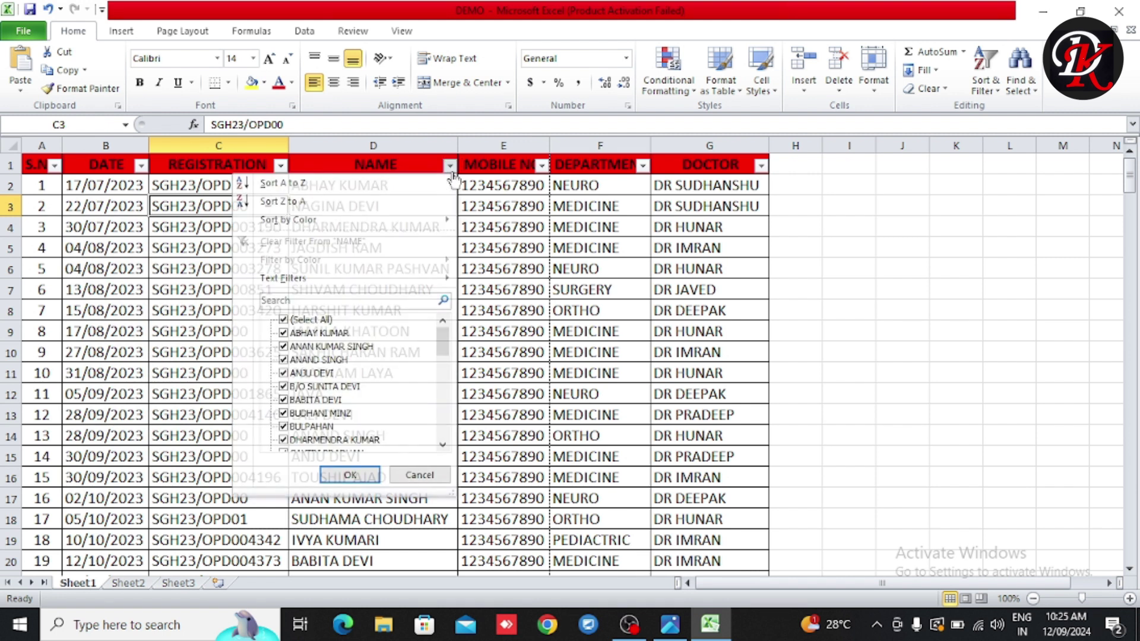
left_click(450, 166)
left_click(542, 166)
left_click(542, 165)
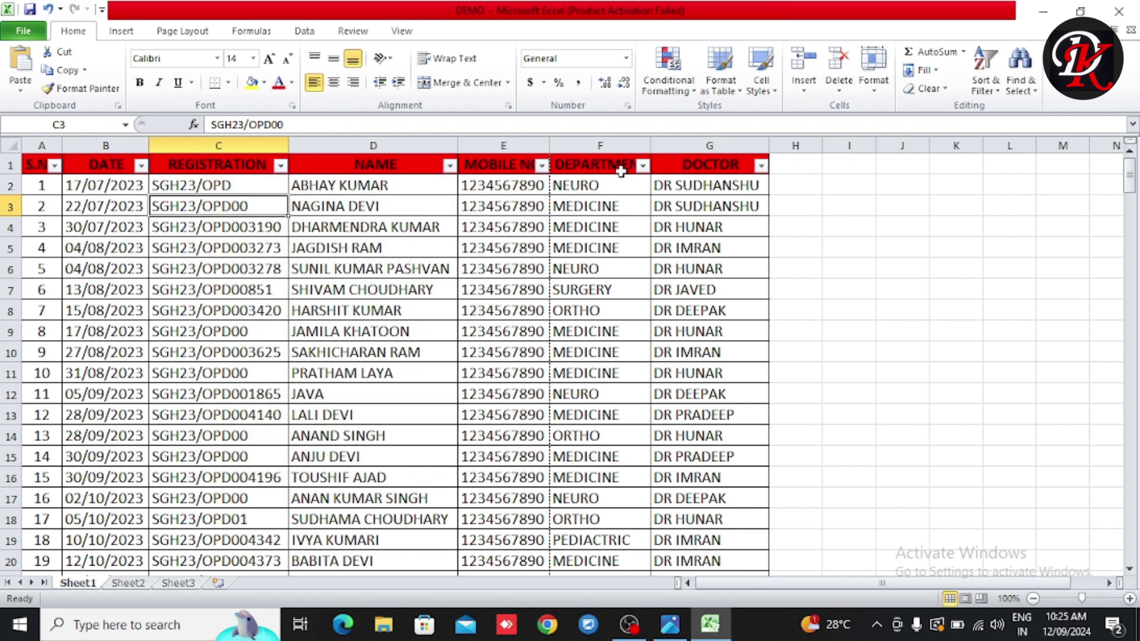
left_click(643, 165)
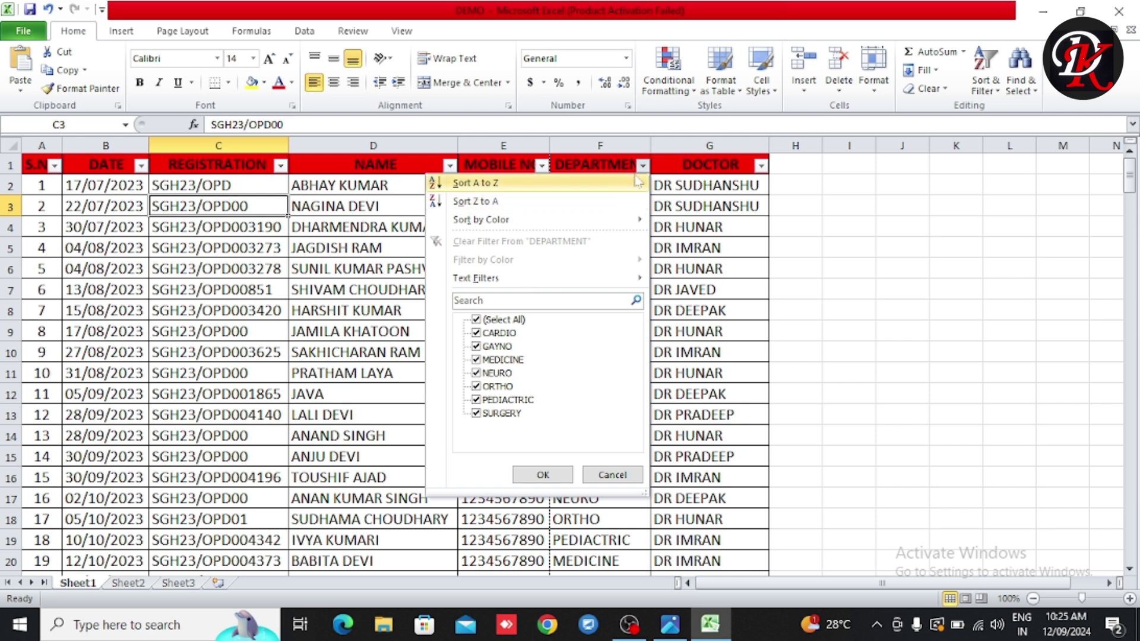
left_click(643, 166)
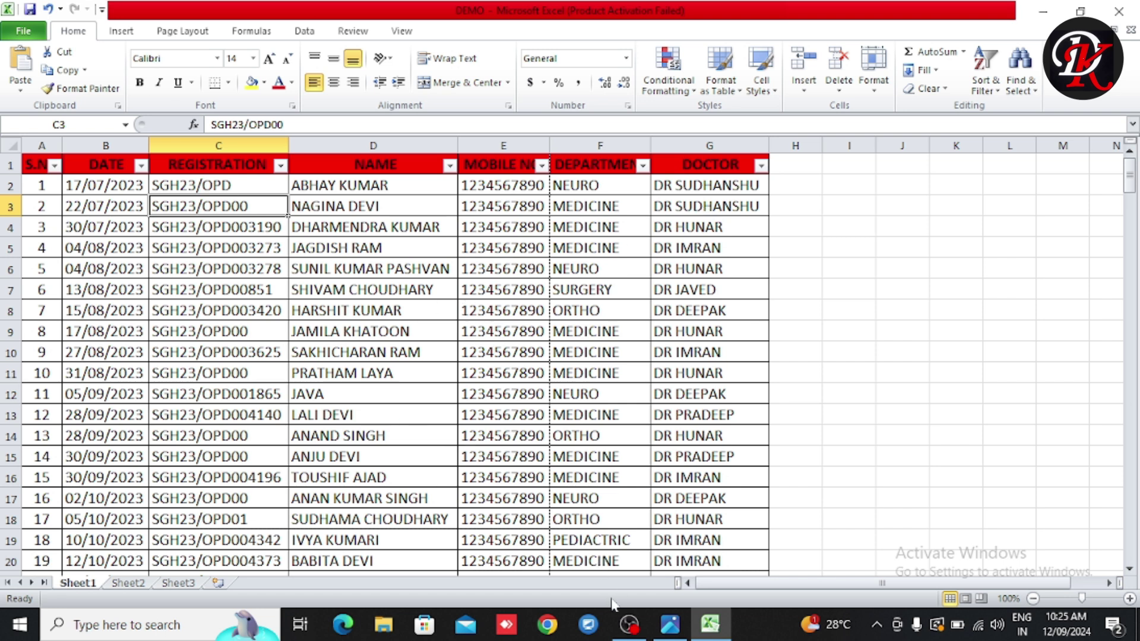
left_click(709, 624)
left_click(710, 624)
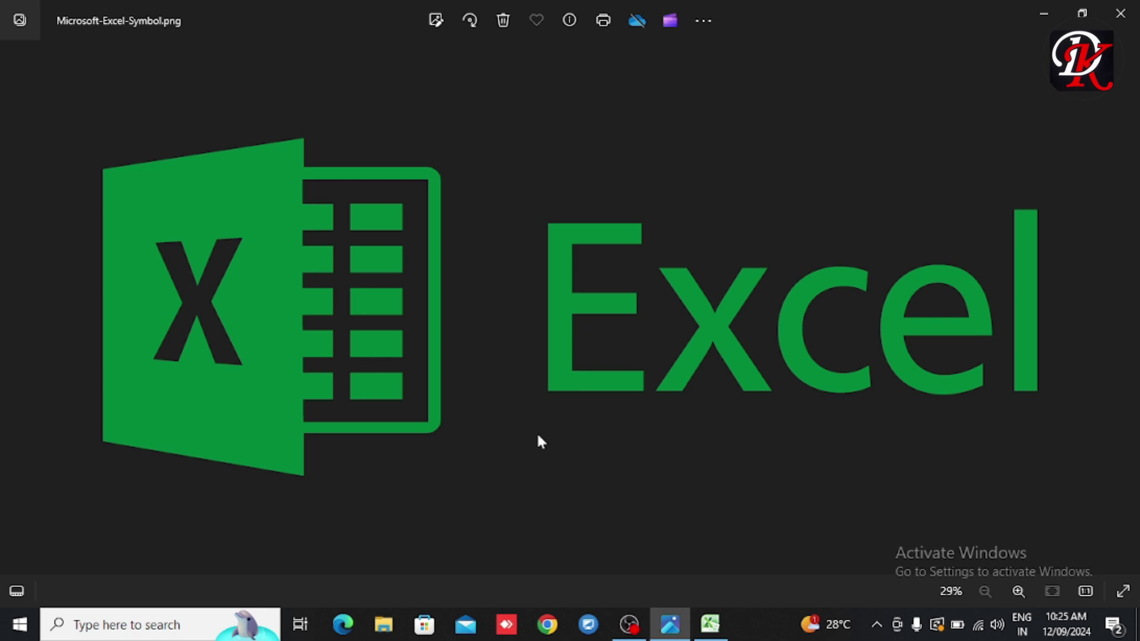
left_click(709, 624)
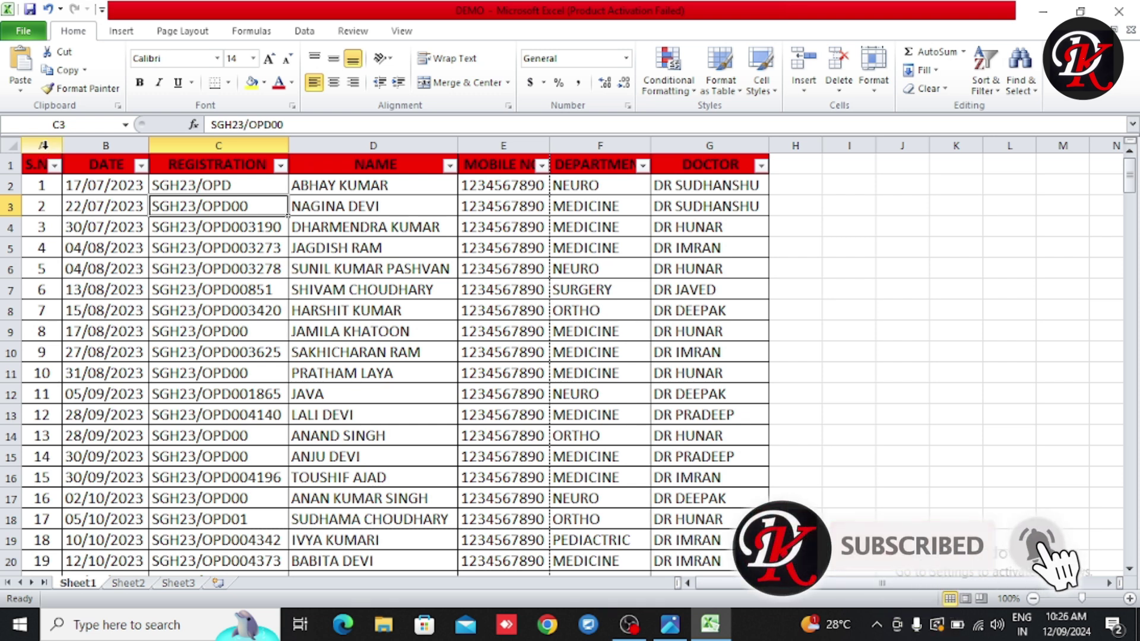
Return to the DEMO workbook and close Excel, discarding the changes with Don't Save.
left_click(676, 633)
left_click(677, 634)
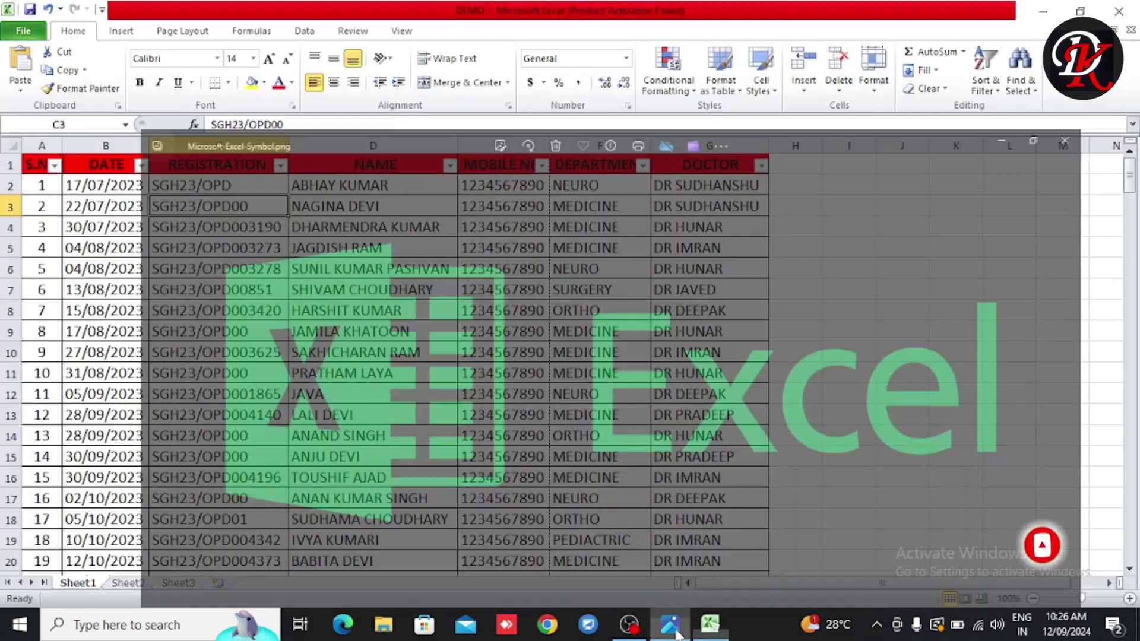
left_click(1116, 8)
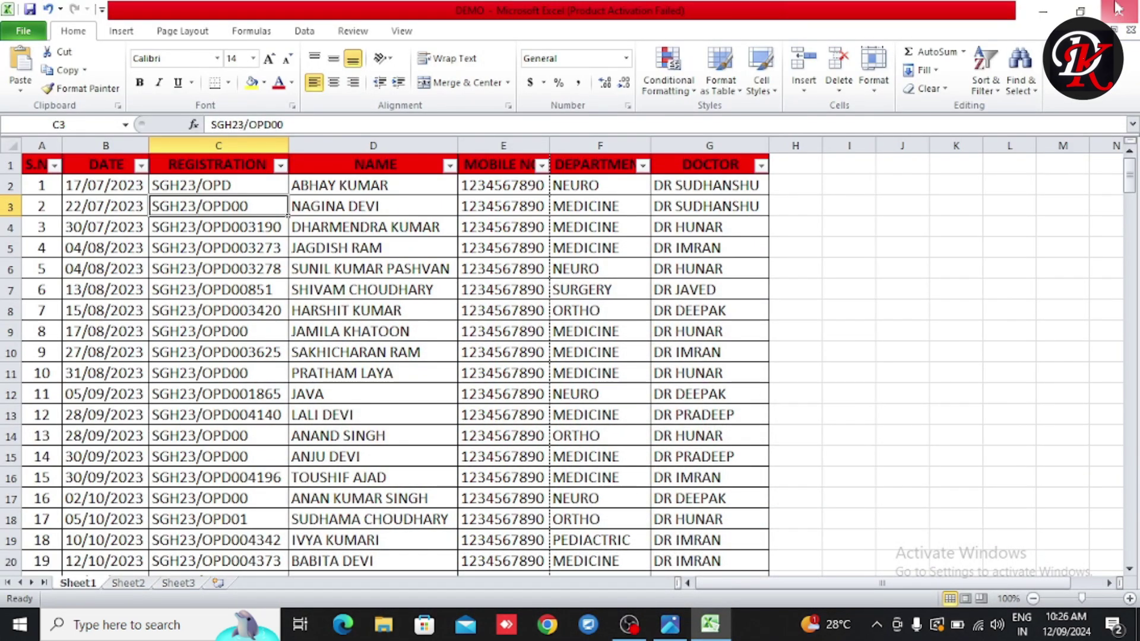
left_click(570, 344)
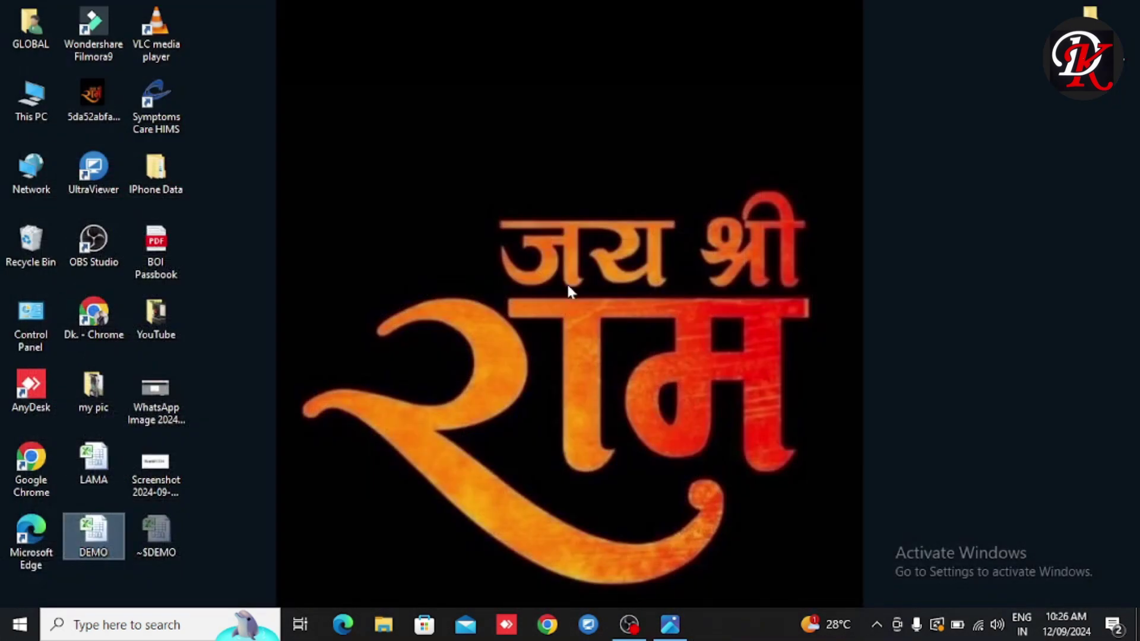